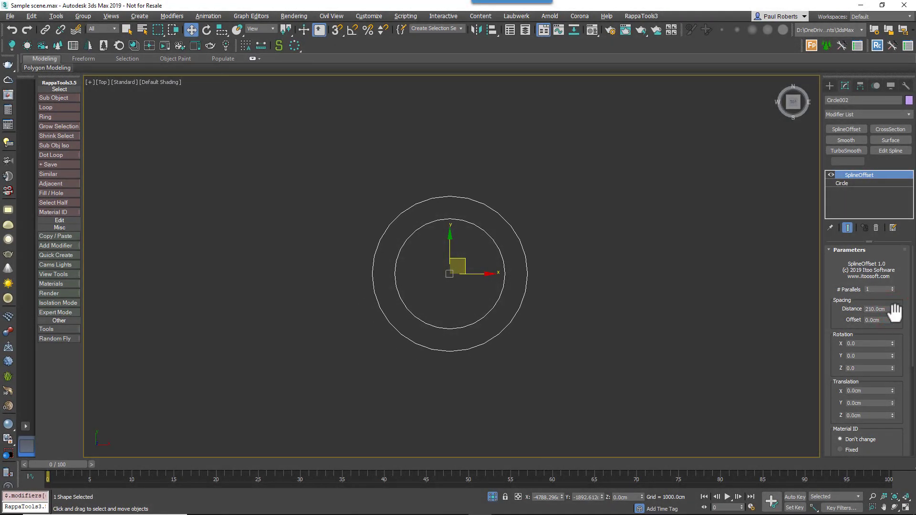
Raise the circle's SplineOffset to 6 parallels and widen the spacing distance to 218.4 cm.
click(892, 288)
click(892, 288)
click(892, 288)
click(891, 288)
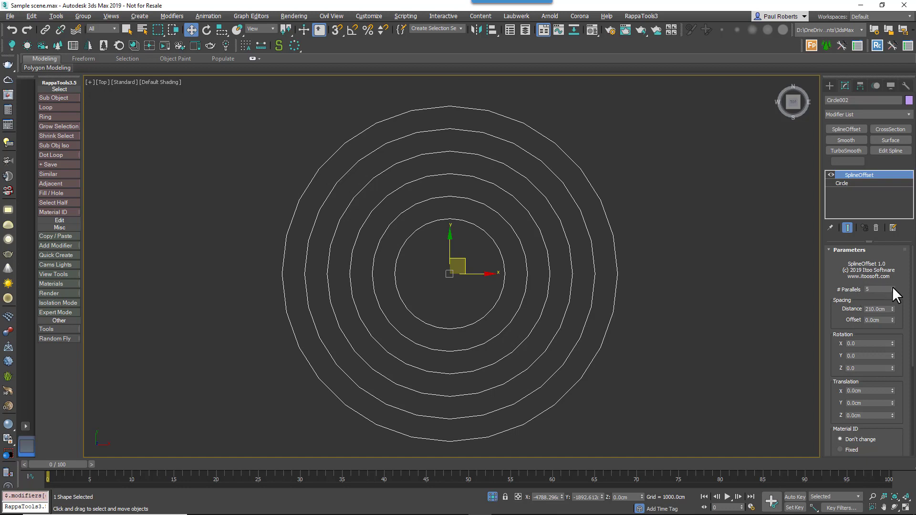
drag(892, 286, 891, 308)
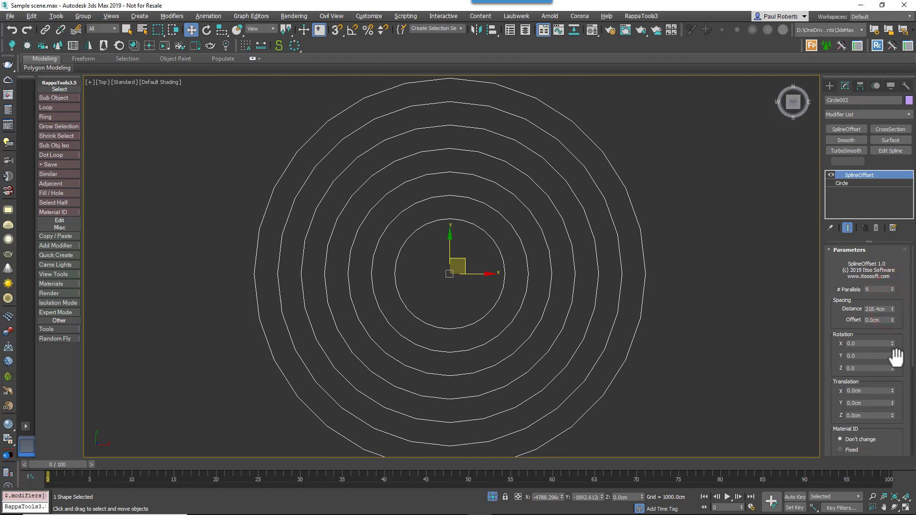
Reset the X translation and adjust the parallels' spacing to a distance of 33.624 cm and an offset of 489.06 cm.
drag(891, 391, 894, 389)
right_click(891, 390)
drag(892, 310, 881, 159)
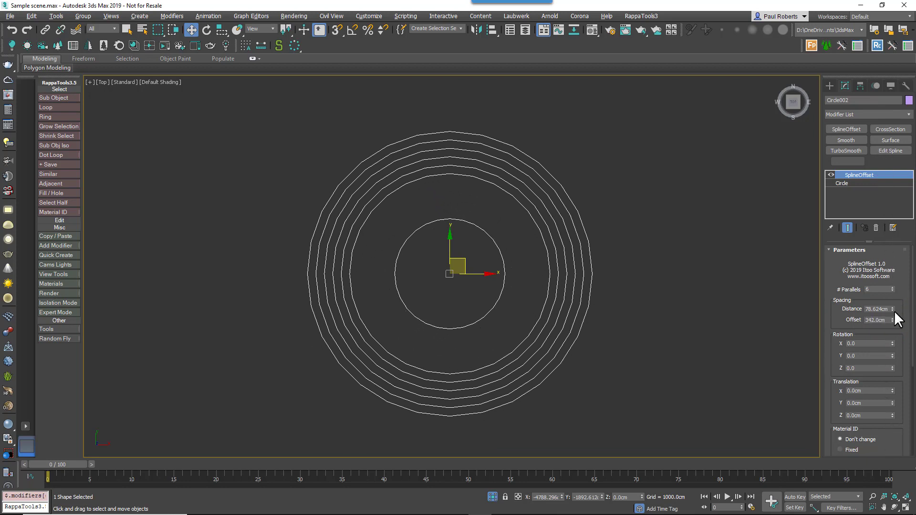
mouse_move(892, 311)
mouse_down()
mouse_move(889, 285)
mouse_move(888, 337)
mouse_move(894, 306)
mouse_up()
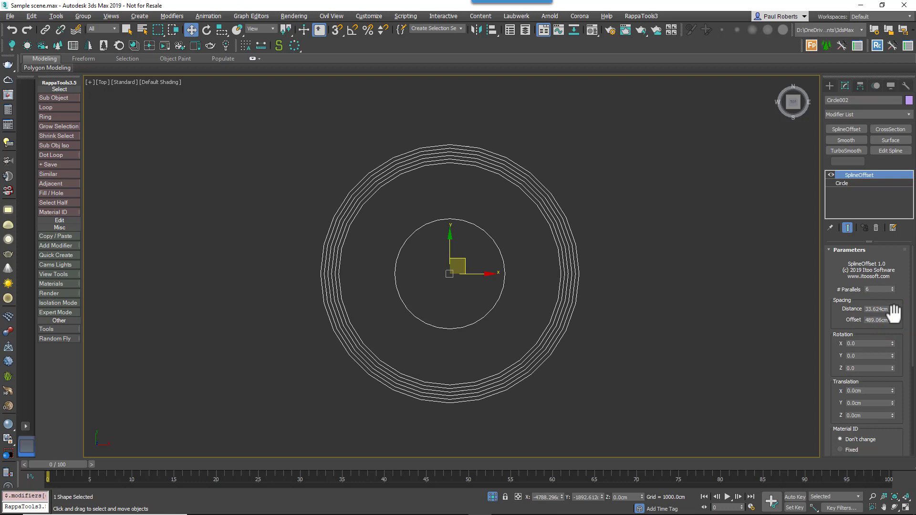
Configure the circle's SplineOffset with 12 parallels, a Z rotation of 30, and zero distance and offset.
double_click(875, 368)
text(30)
key(Return)
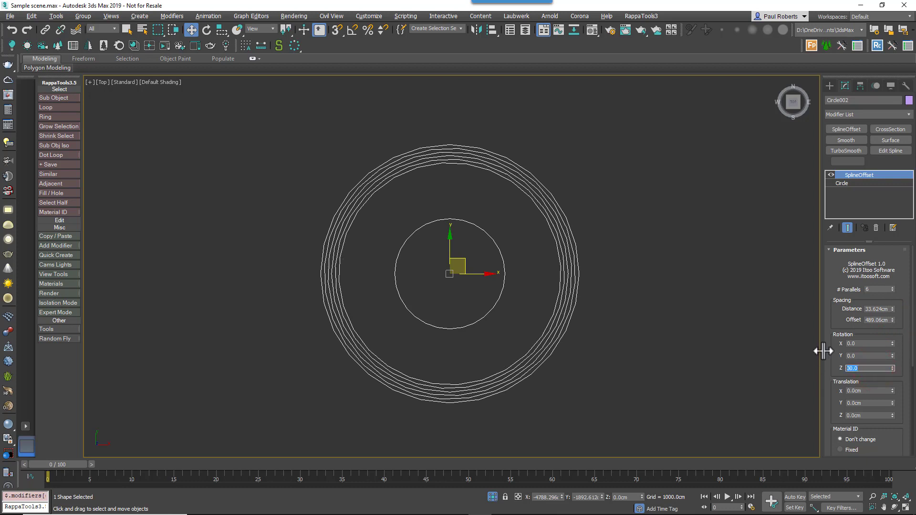
double_click(875, 289)
text(12)
key(Return)
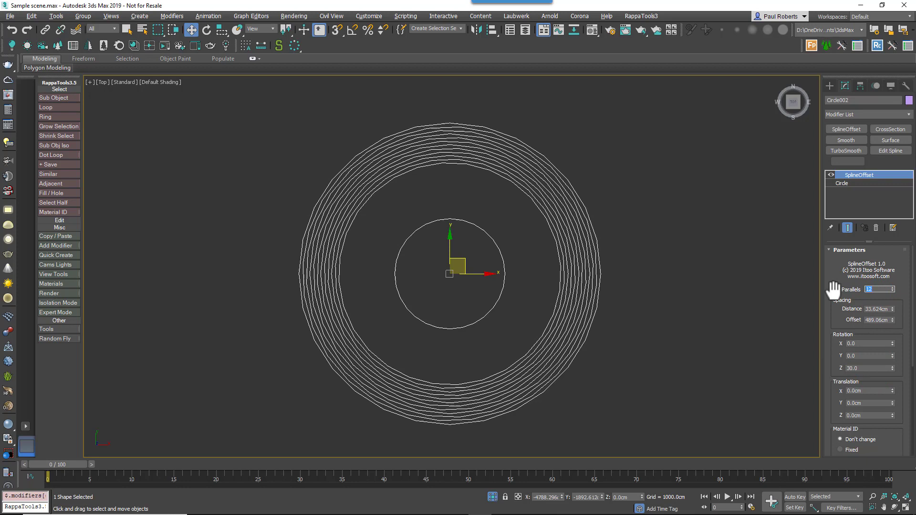
right_click(892, 309)
right_click(892, 320)
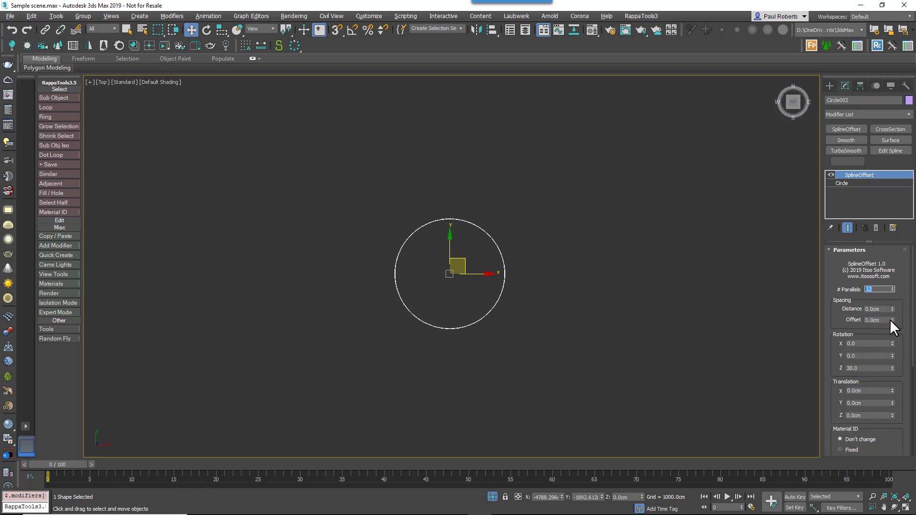
Add an XForm modifier between the base circle and its SplineOffset.
click(858, 182)
click(908, 114)
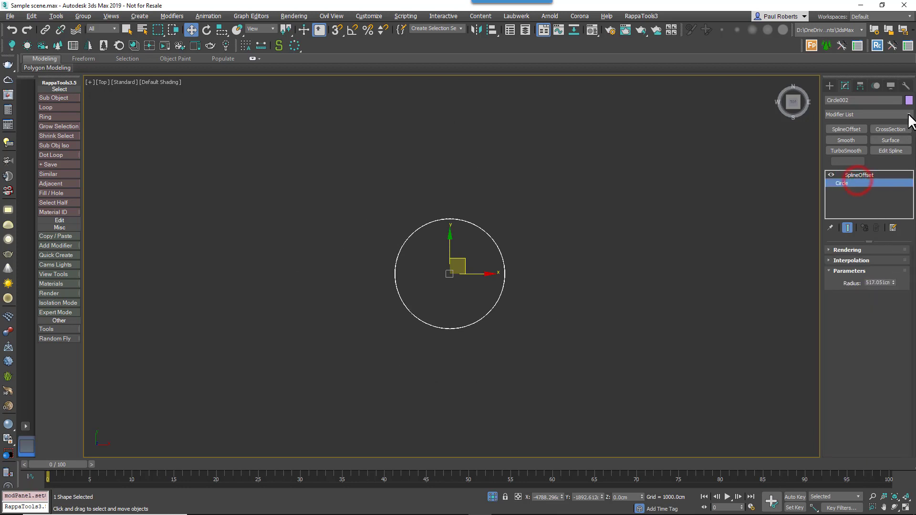
drag(910, 162, 909, 362)
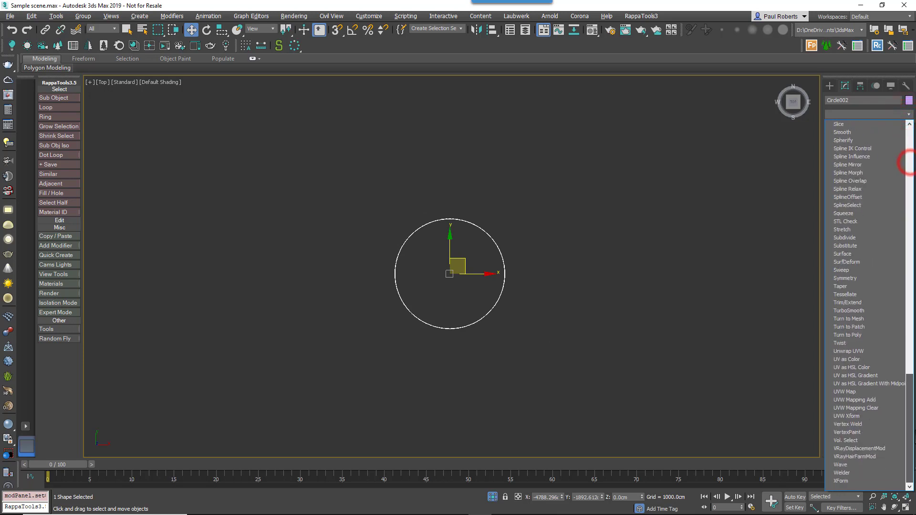
click(863, 476)
Move the XForm gizmo about 443 cm along the X axis, away from the circle's pivot.
click(839, 182)
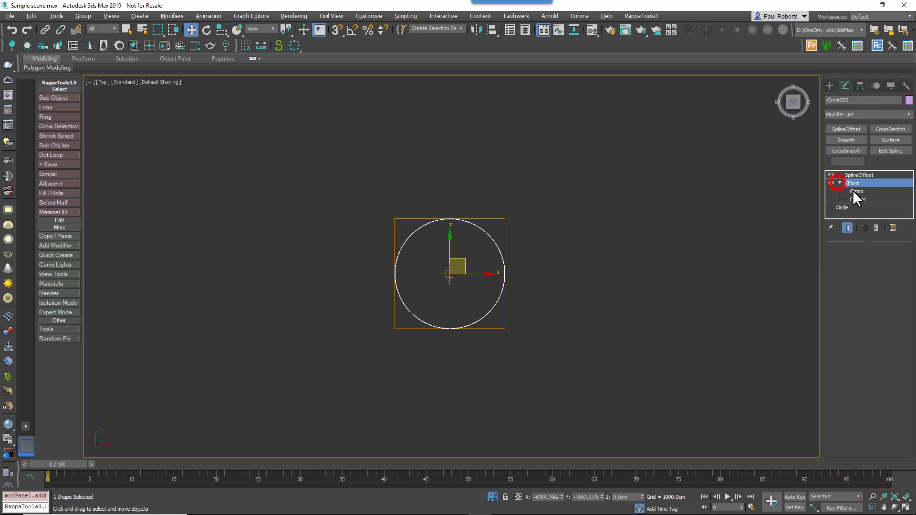
click(854, 191)
drag(474, 269, 521, 281)
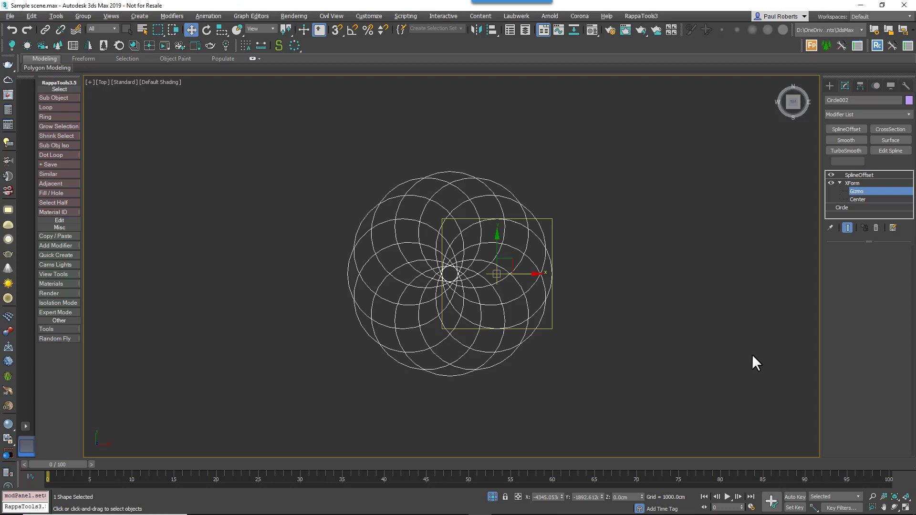
Set the SplineOffset's Z translation to 164 cm so the circles climb in a spiral, viewed in perspective.
click(871, 175)
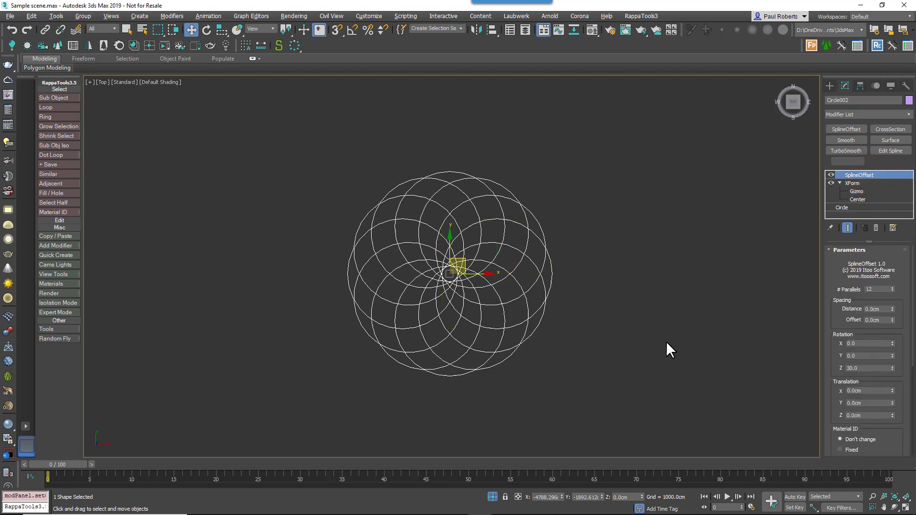
key(p)
alt+middle_drag(666, 342, 625, 272)
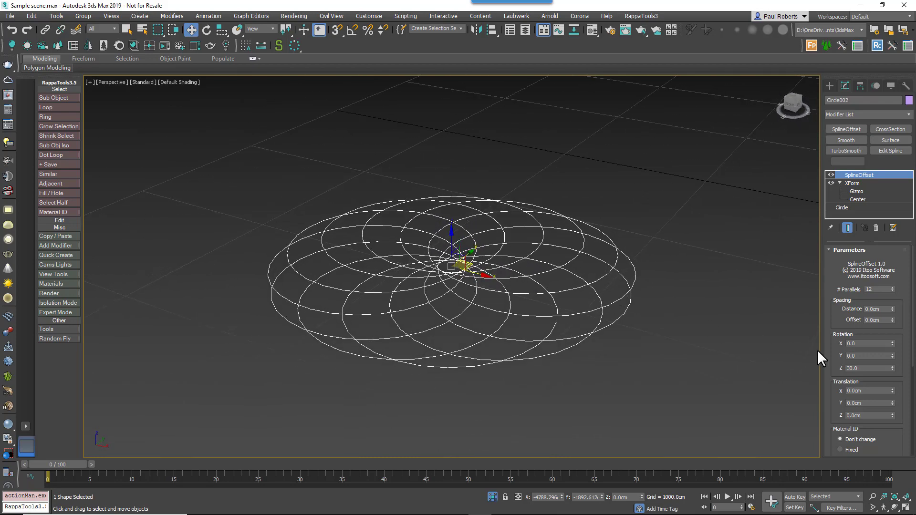
drag(840, 388, 889, 255)
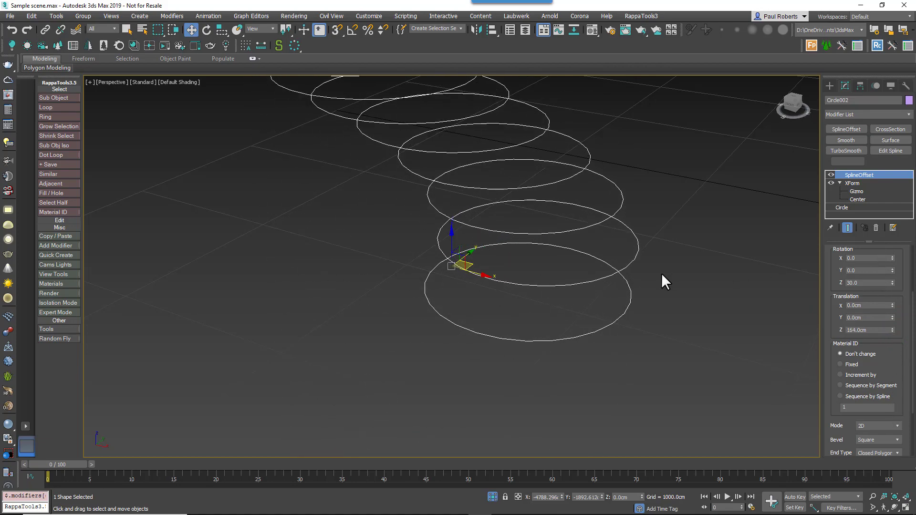
alt+middle_drag(662, 280, 648, 358)
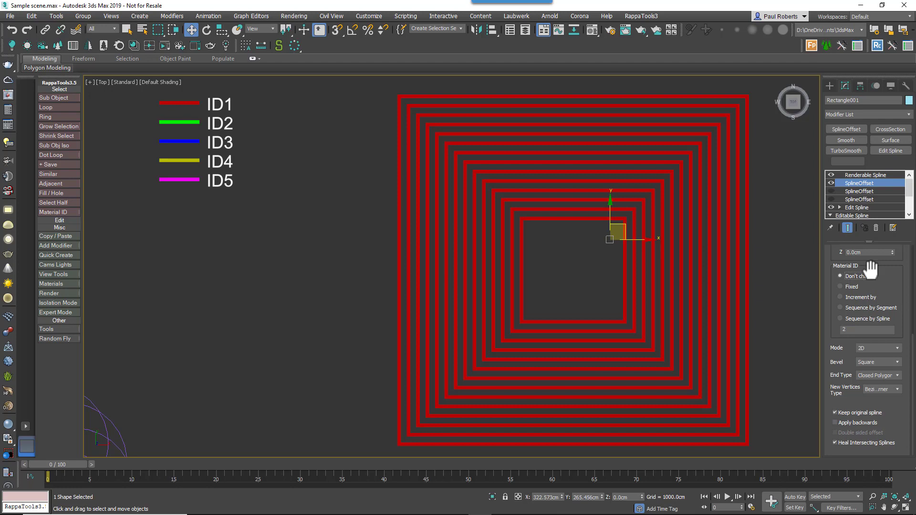
Assign a fixed material ID of 3 to the rectangle's offset splines.
click(840, 287)
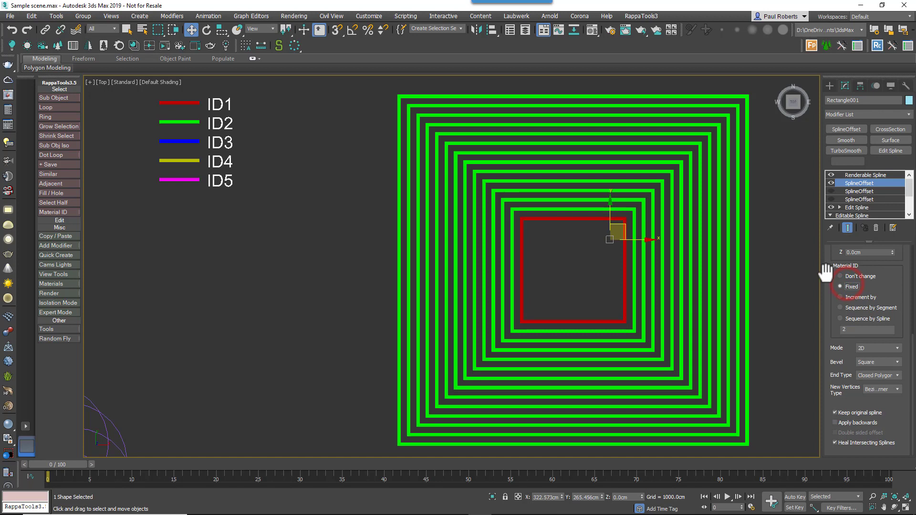
click(863, 329)
text(3)
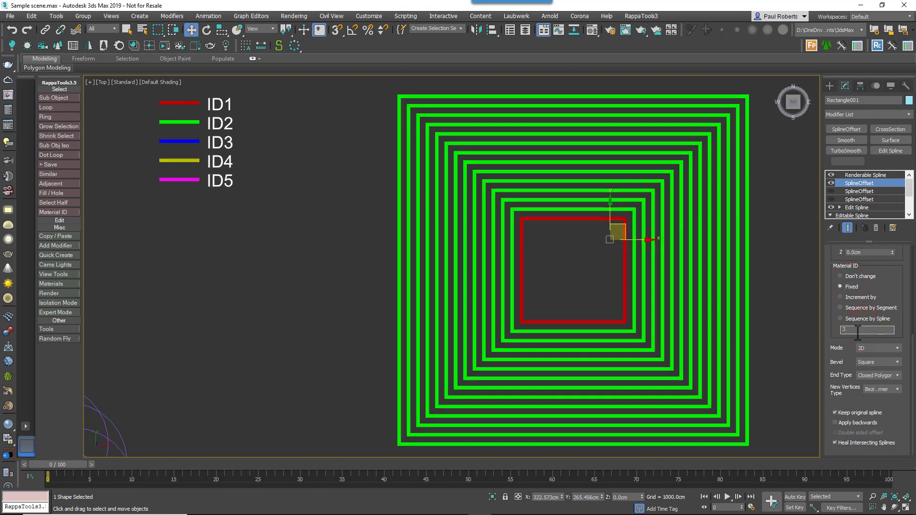
key(Return)
Try fixed material IDs 4 and 5 on the offset splines, finishing with ID 2.
click(861, 329)
text(4)
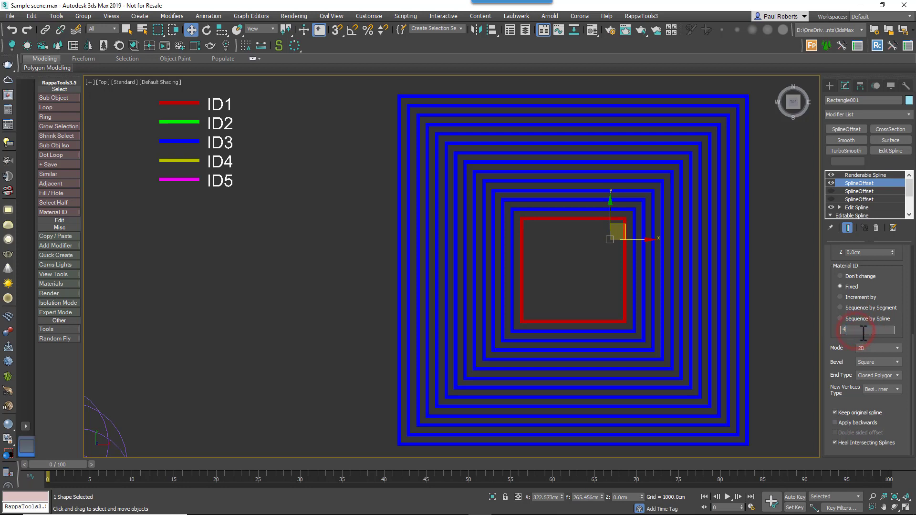
key(Return)
click(861, 329)
text(5)
key(Return)
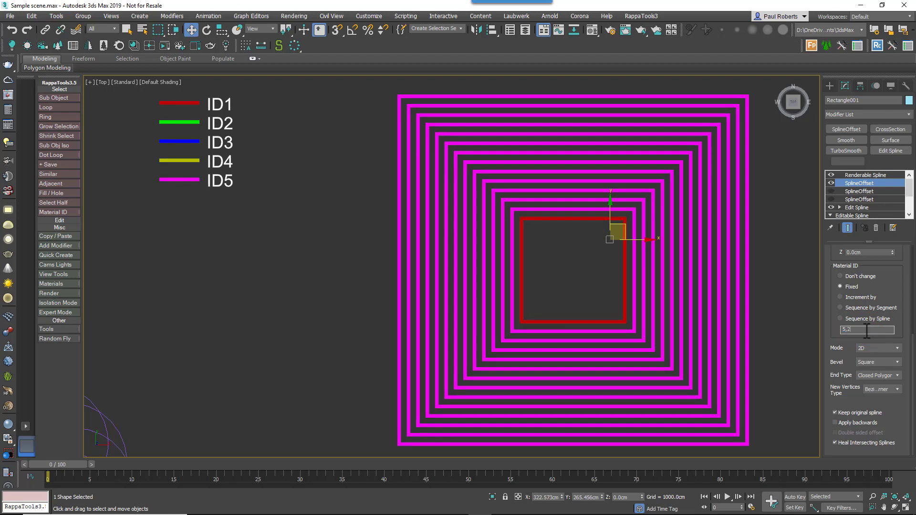
double_click(866, 330)
key(BackSpace)
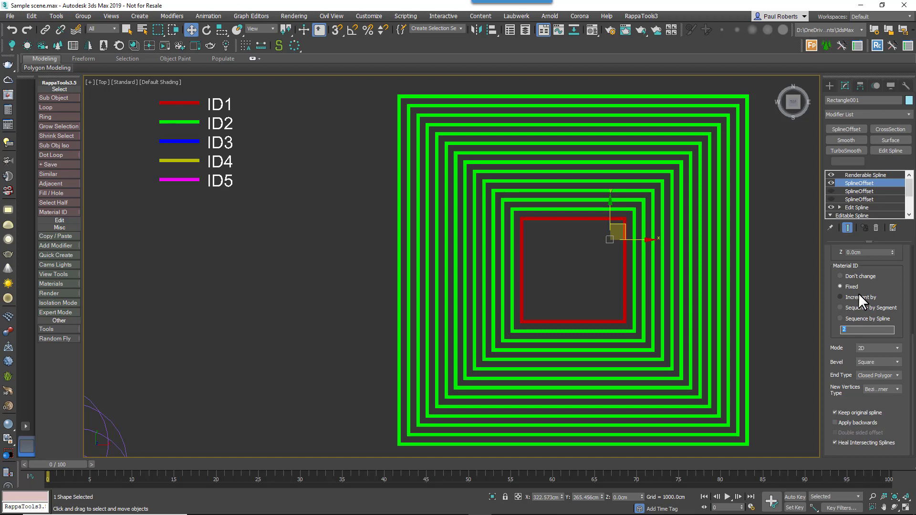
Switch the material ID assignment to Increment by, with an increment of 1.
click(855, 294)
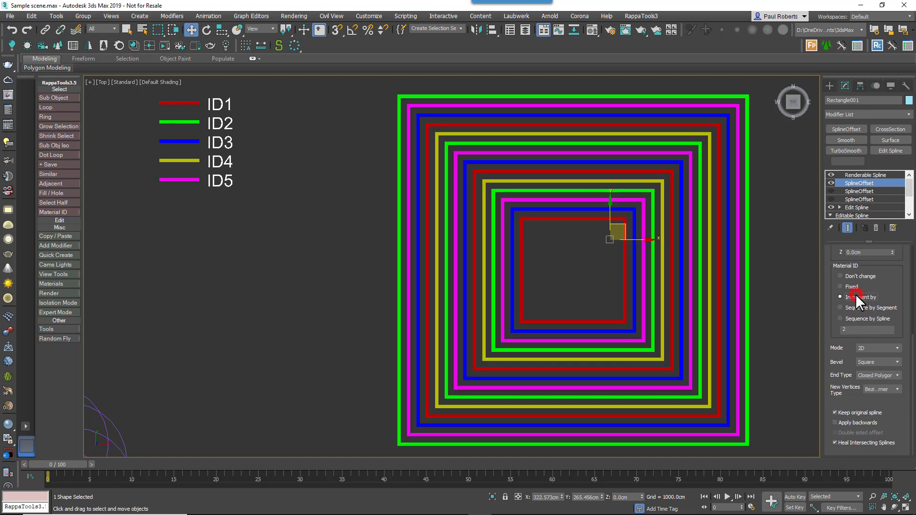
double_click(864, 330)
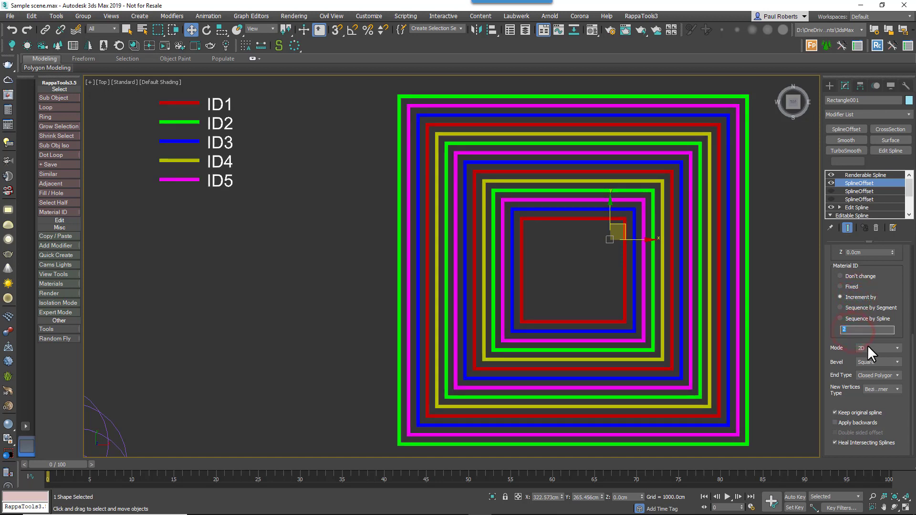
text(1)
key(Return)
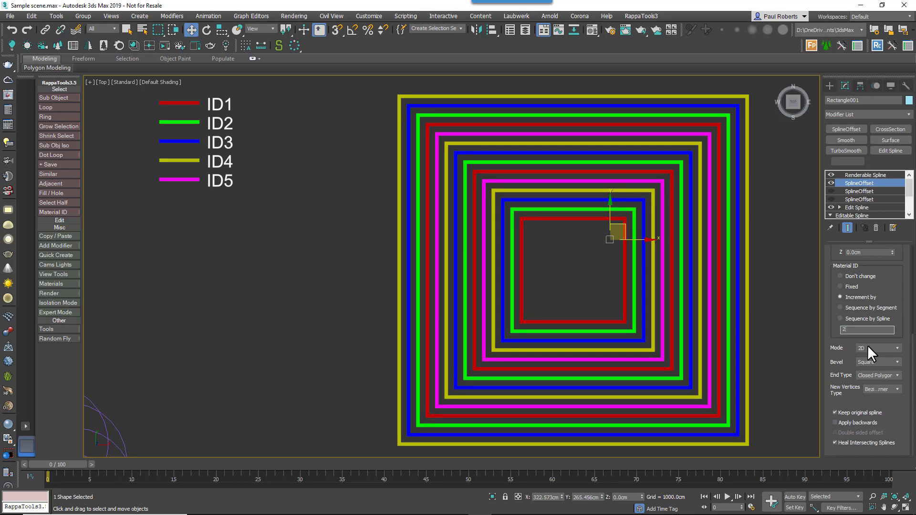
Raise the material ID increment to 2, followed by 3.
text(2)
key(Return)
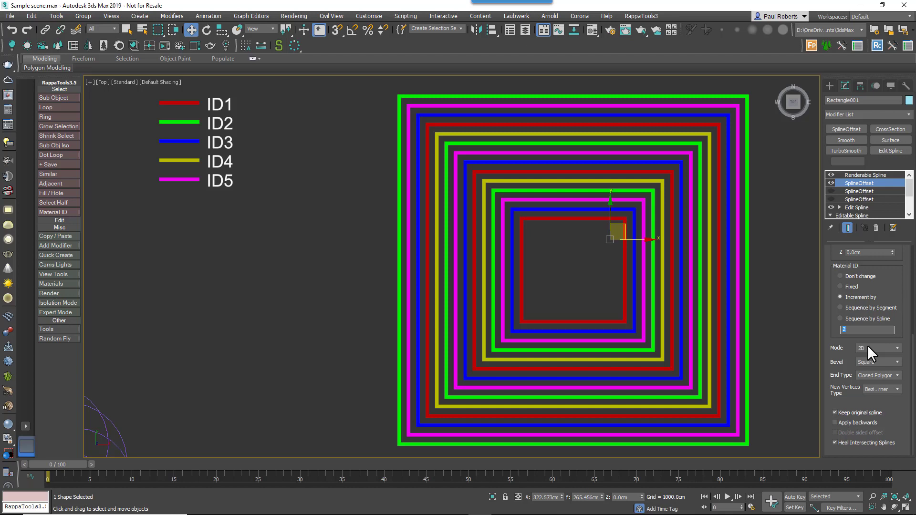
text(3)
key(Return)
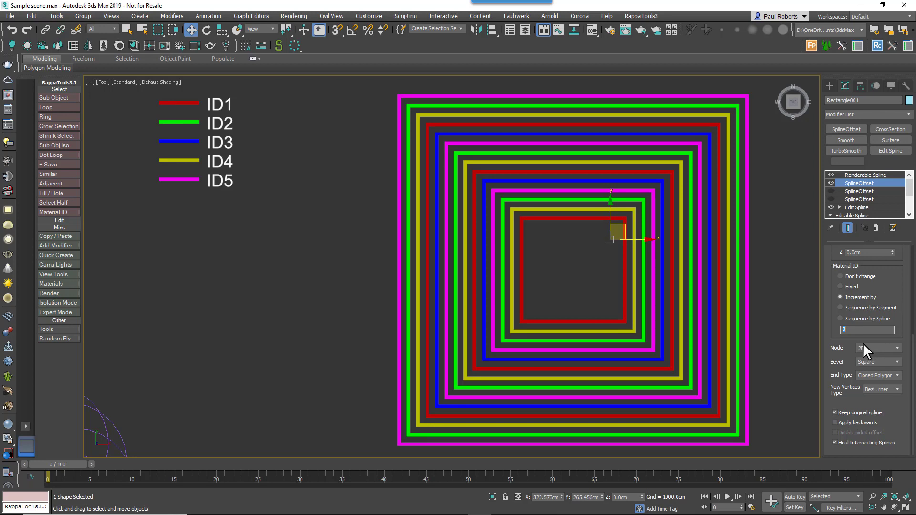
Switch the material ID assignment to Sequence by Segment with the sequence 1,2.
click(855, 308)
double_click(857, 330)
text(1)
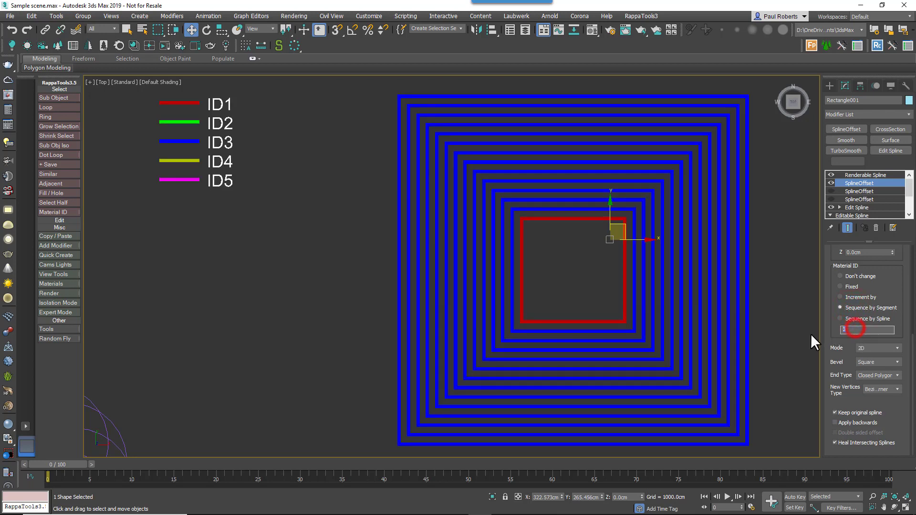
text(,2)
key(Return)
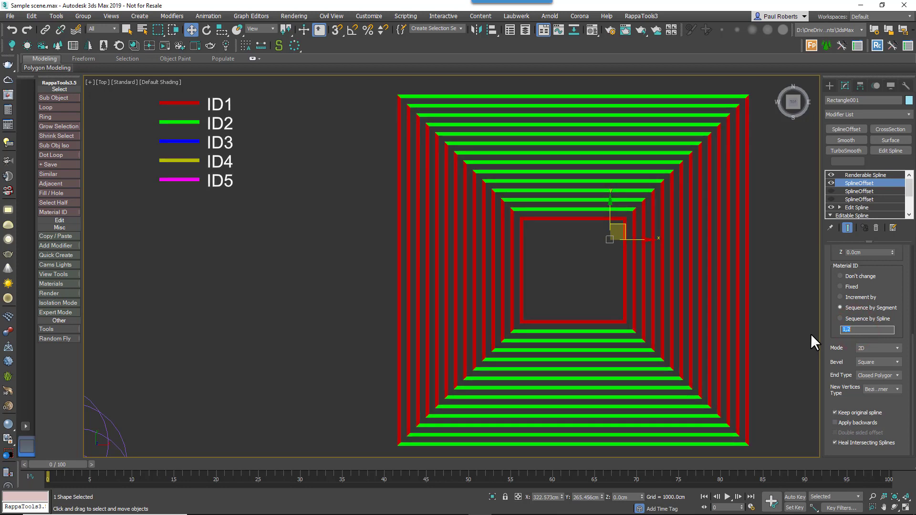
Try the segment material ID sequence 1,2,3 and replace it with 1,3.
text(1,2,3)
key(Return)
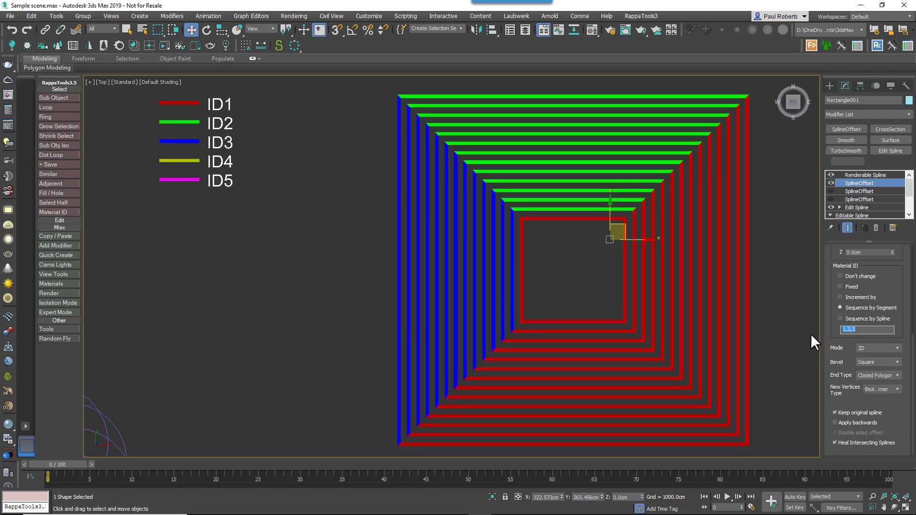
text(1,)
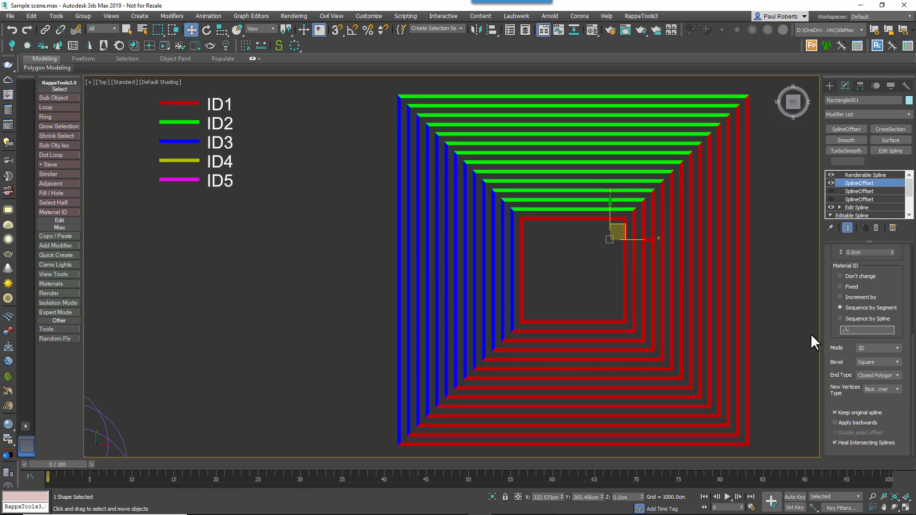
key(Return)
text(,3)
key(Return)
Assign material IDs with Sequence by Spline, using the sequence 3,1.
click(866, 319)
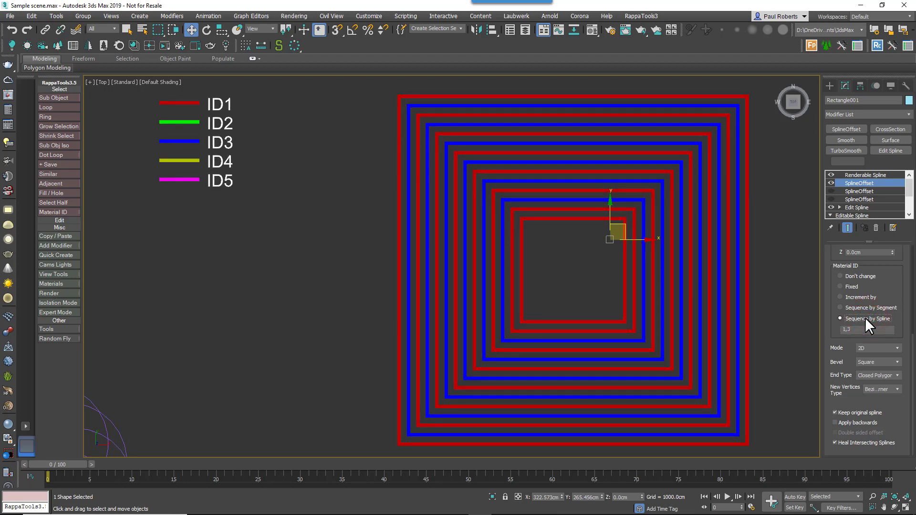
click(861, 328)
text(3,1)
key(Return)
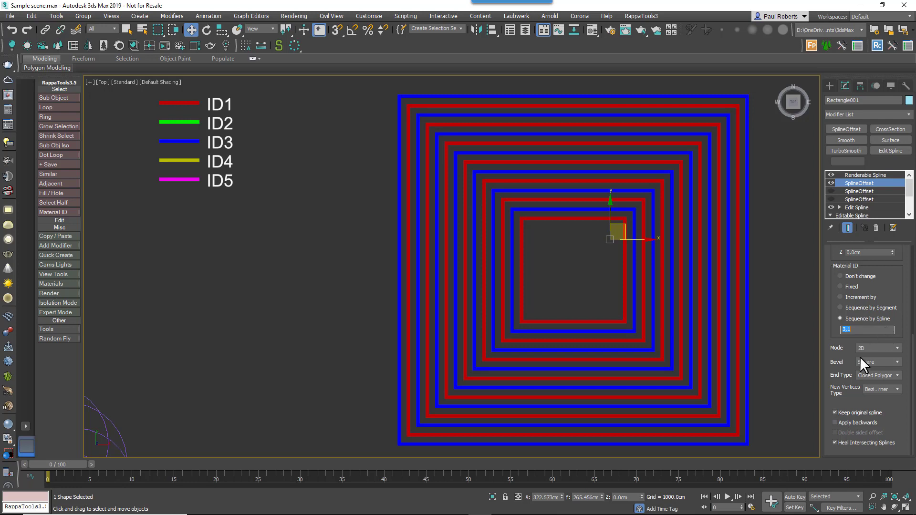
Examine the options available for Mode and Bevel in the rectangle's SplineOffset settings.
click(843, 350)
scroll(639, 340, down, 4)
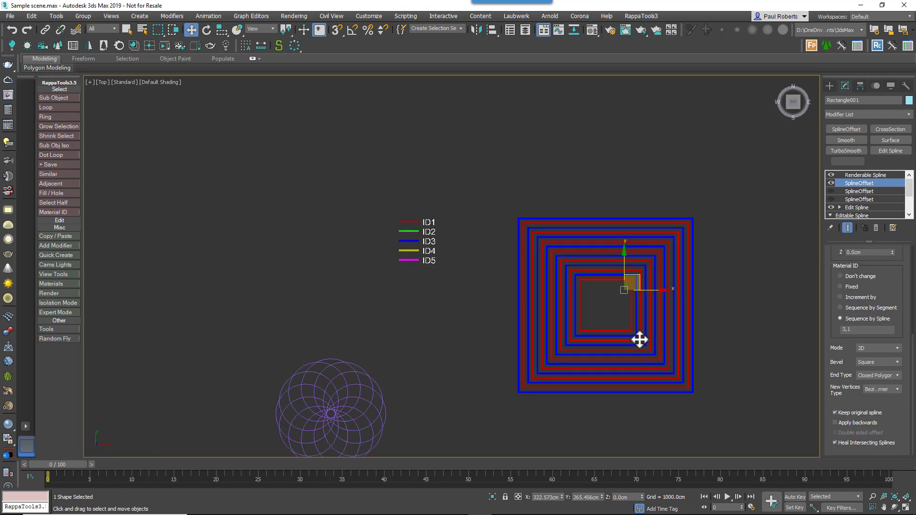
scroll(638, 338, up, 4)
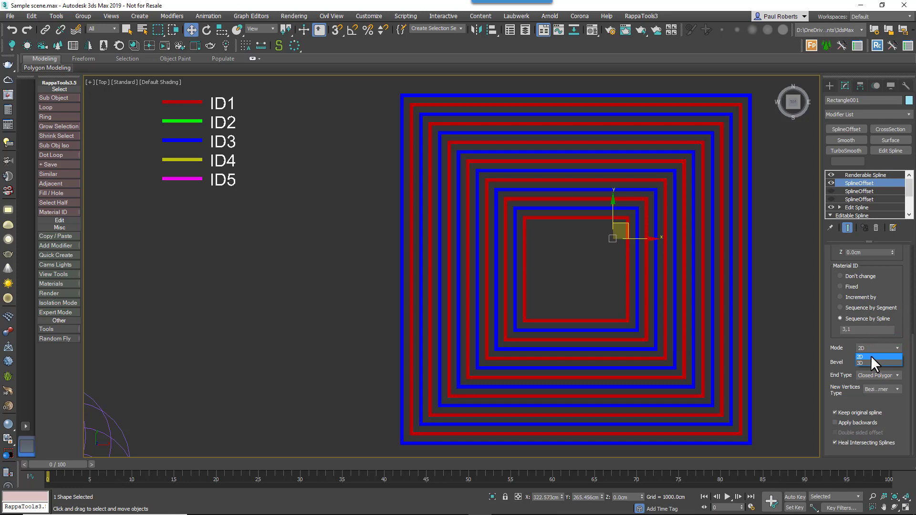
click(871, 356)
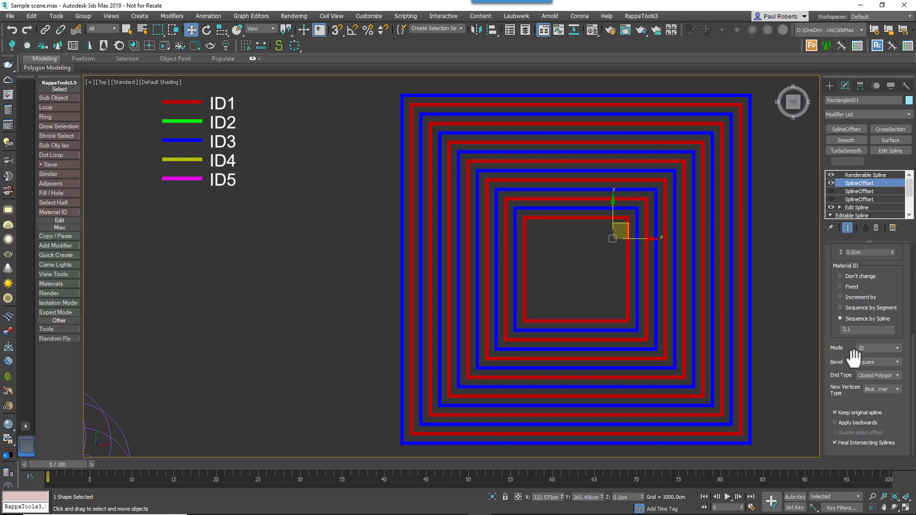
click(875, 361)
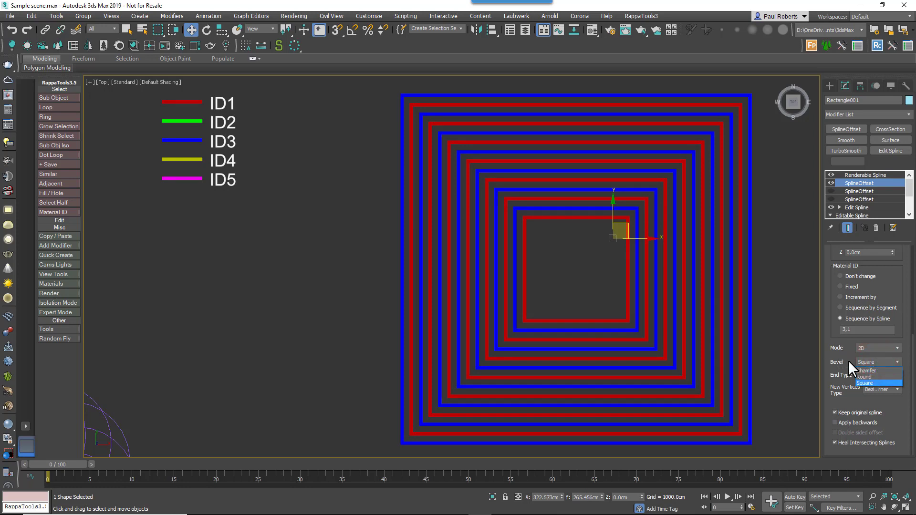
click(847, 360)
click(877, 375)
click(838, 368)
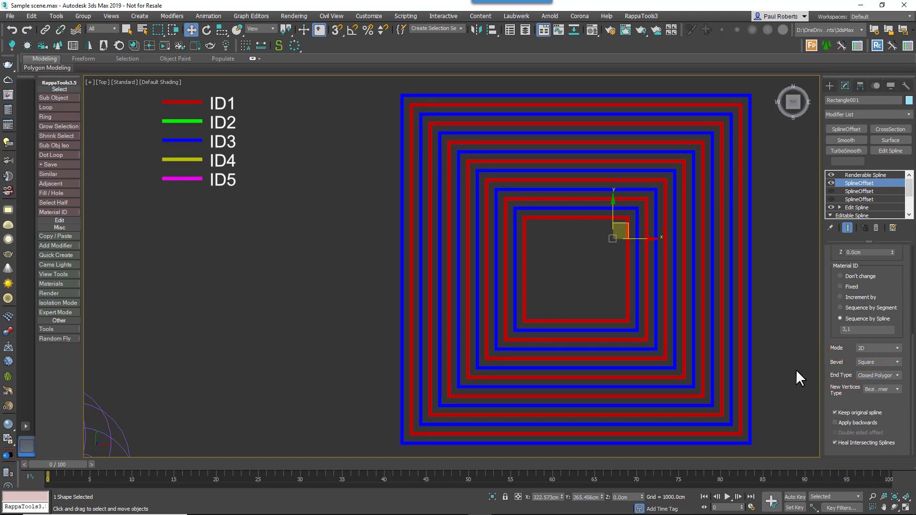
Enable the two lower SplineOffset modifiers in the rectangle's stack.
click(831, 198)
click(831, 191)
scroll(613, 313, down, 3)
middle_drag(628, 223, 558, 302)
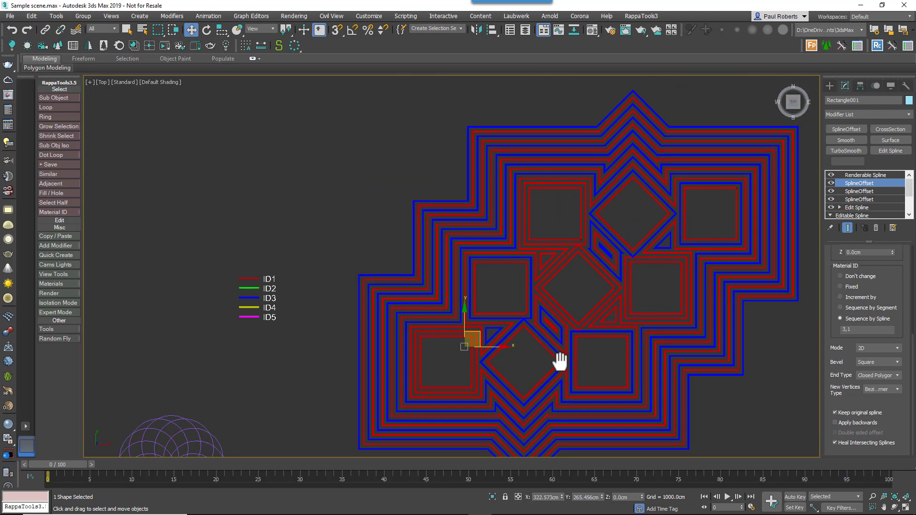
middle_drag(612, 389, 613, 367)
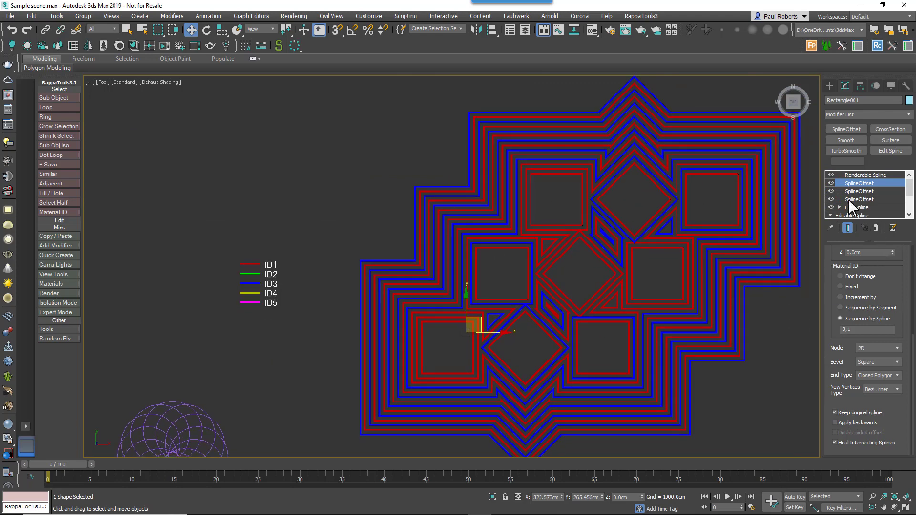
Disable the two lower SplineOffset modifiers on the rectangle so only the upper one stays active.
click(830, 191)
click(831, 199)
middle_drag(513, 369, 609, 331)
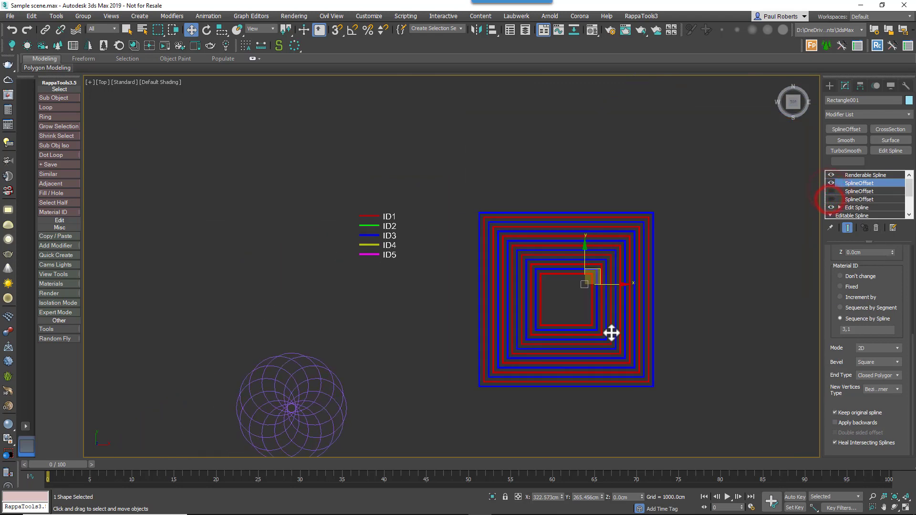
scroll(579, 297, up, 3)
middle_drag(579, 297, 640, 260)
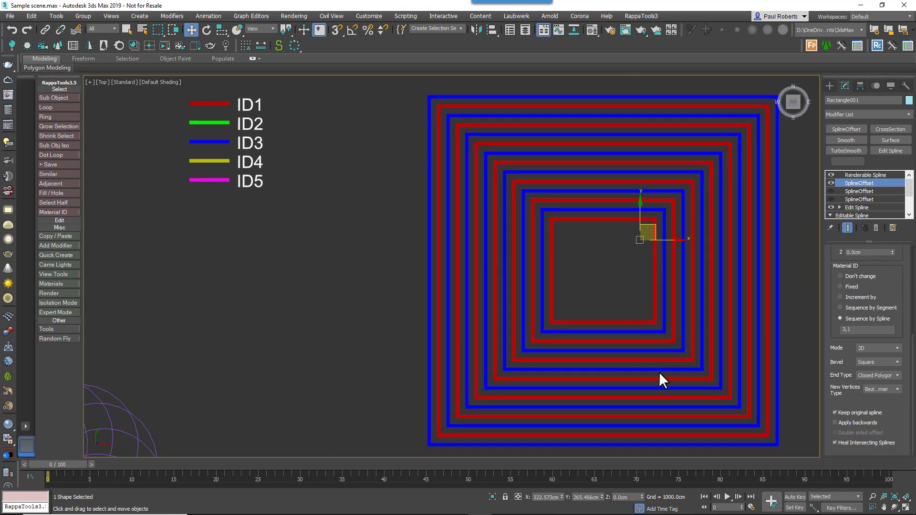
Re-enable the rectangle's two lower SplineOffset modifiers, inspect the stacked offsets from the side and return to the Top view.
scroll(656, 373, down, 3)
alt+middle_drag(656, 373, 605, 352)
click(831, 198)
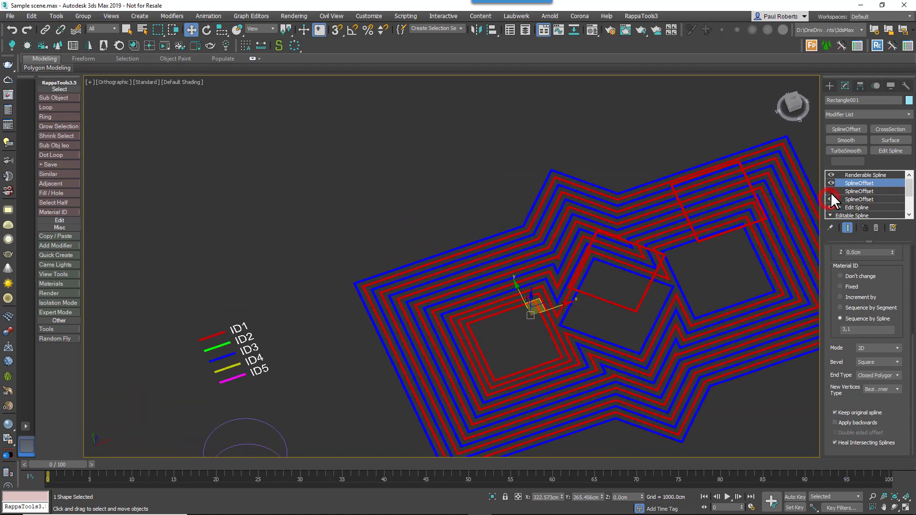
click(830, 190)
alt+middle_drag(638, 310, 487, 282)
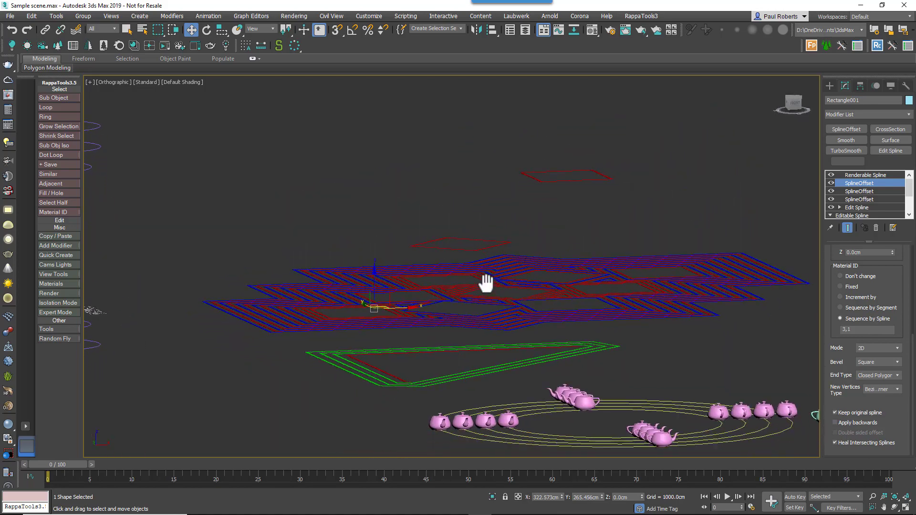
alt+middle_drag(544, 190, 557, 252)
key(t)
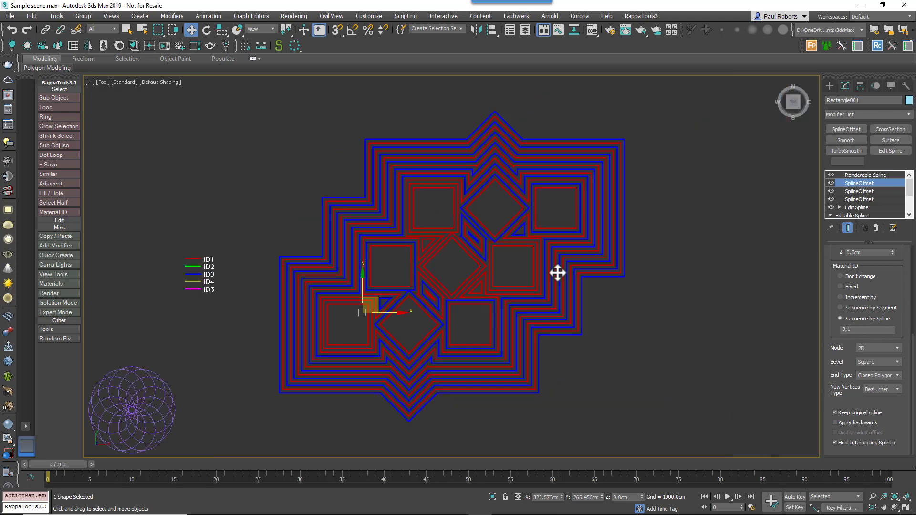
Select the triangular green line shape below the rectangle and show its SplineOffset settings for material ID through Heal Intersecting Splines.
middle_drag(614, 272, 538, 229)
scroll(492, 292, down, 5)
click(479, 301)
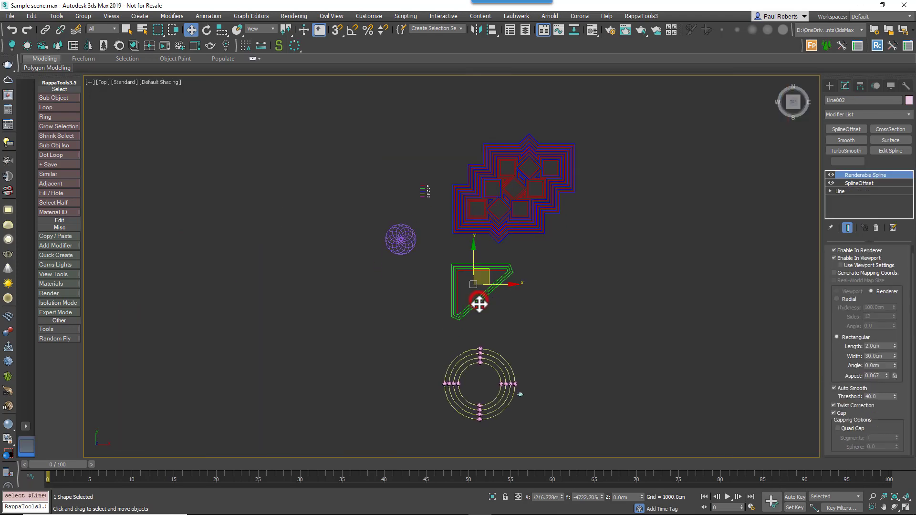
scroll(495, 317, up, 4)
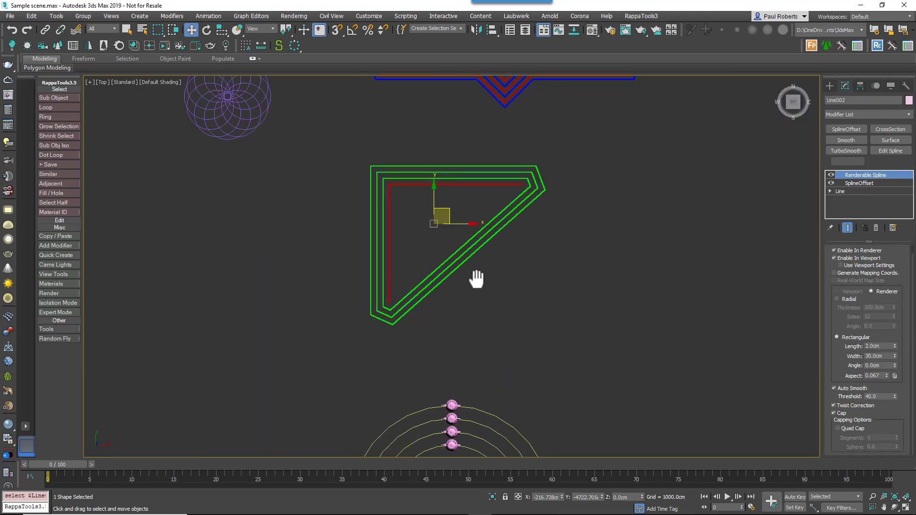
scroll(472, 279, up, 2)
middle_drag(473, 279, 493, 306)
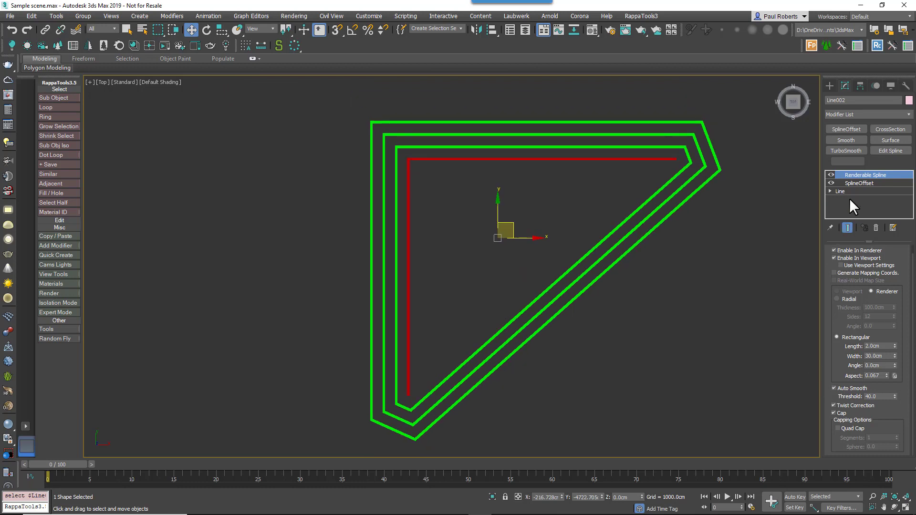
click(847, 184)
drag(827, 361, 833, 315)
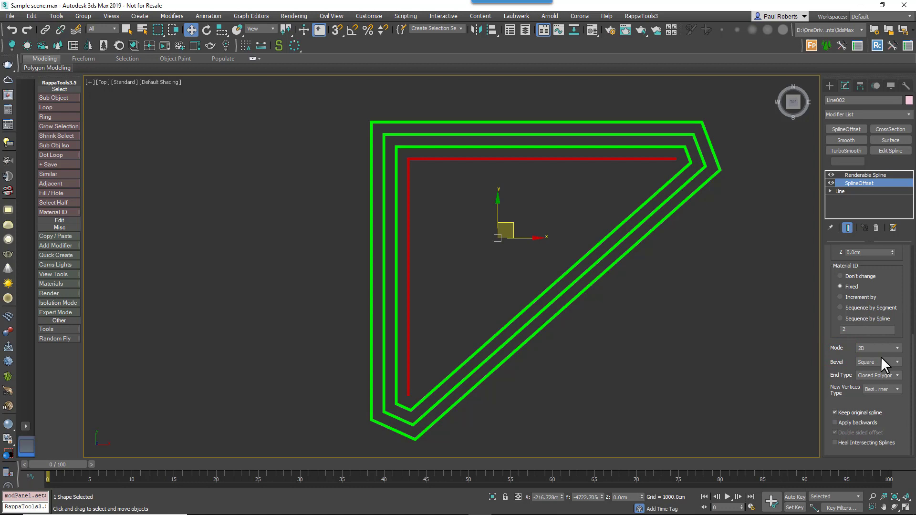
Switch the line's SplineOffset End Type to Closed Line, followed by Open Butt.
middle_drag(525, 327, 481, 321)
scroll(476, 321, up, 1)
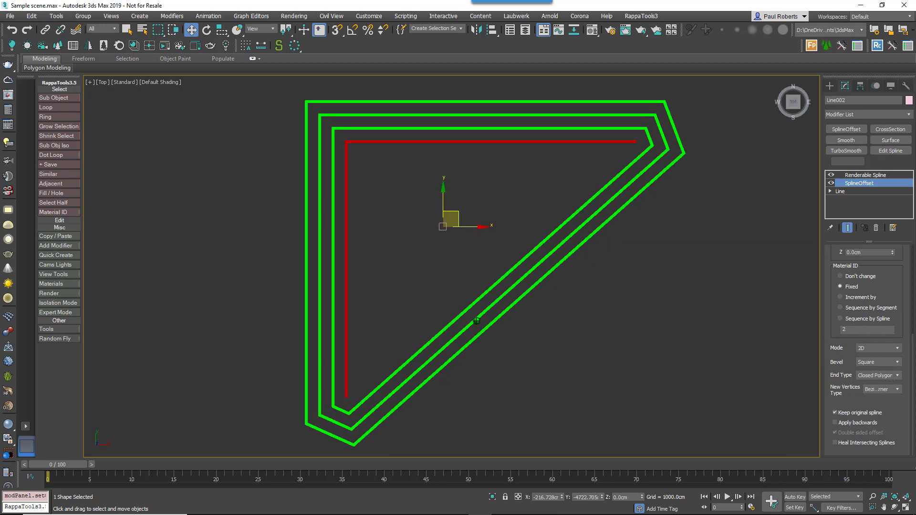
scroll(890, 375, down, 1)
click(889, 374)
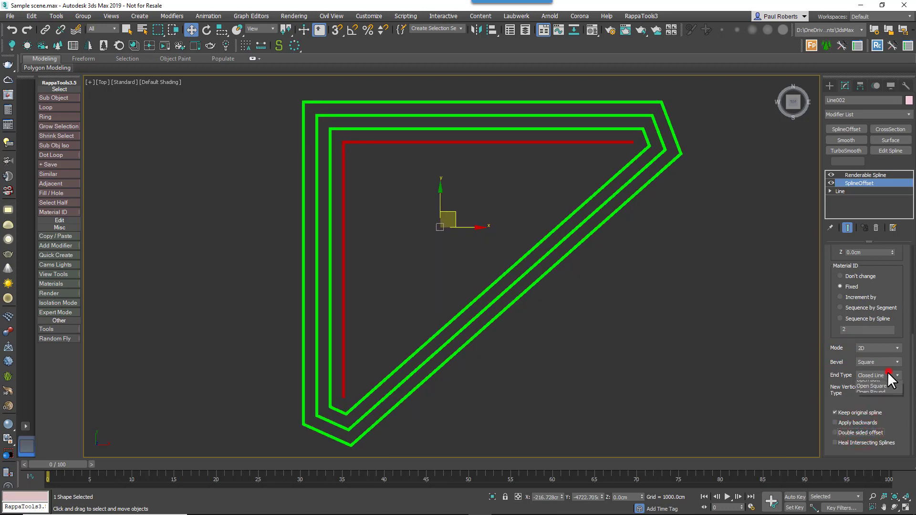
click(879, 380)
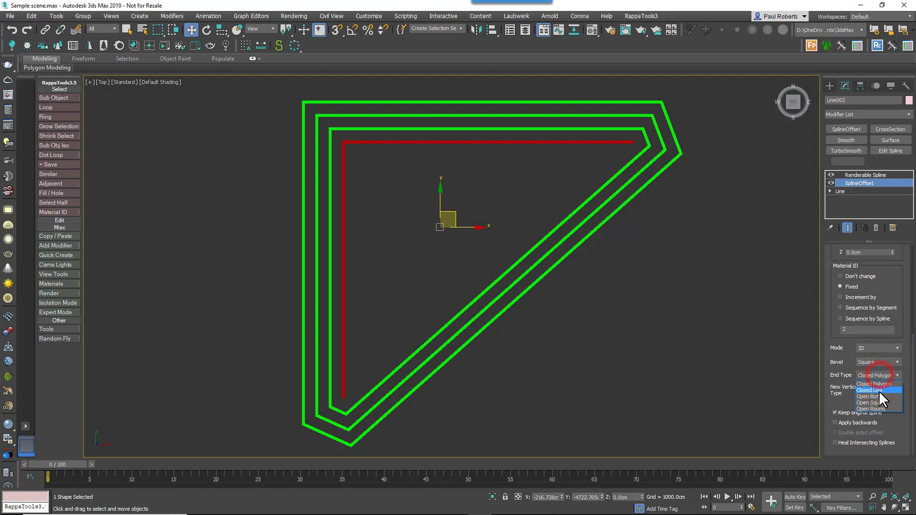
click(878, 390)
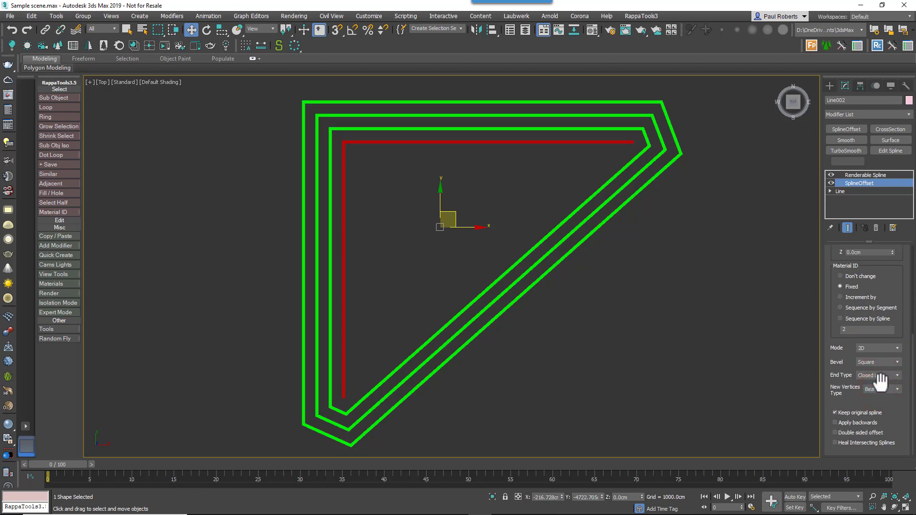
click(877, 378)
click(877, 392)
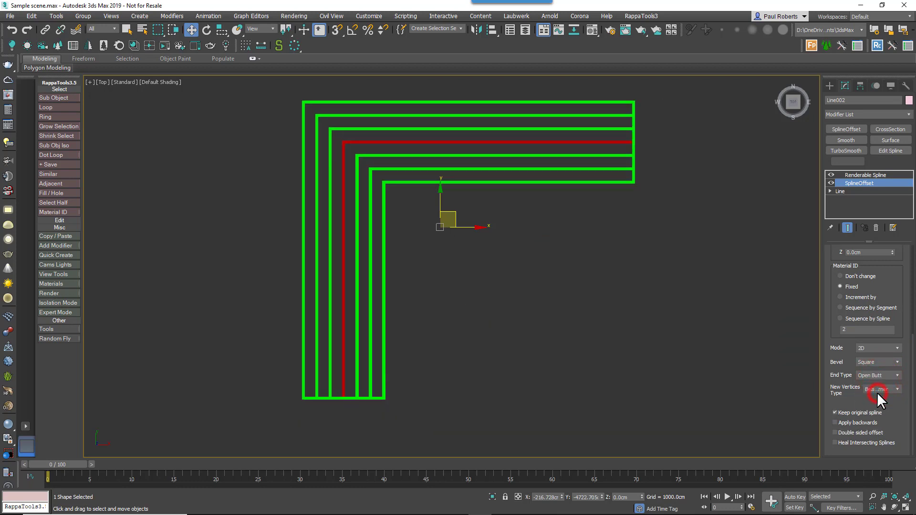
Switch the line's End Type to Open Square, followed by Open Round.
click(884, 373)
click(879, 398)
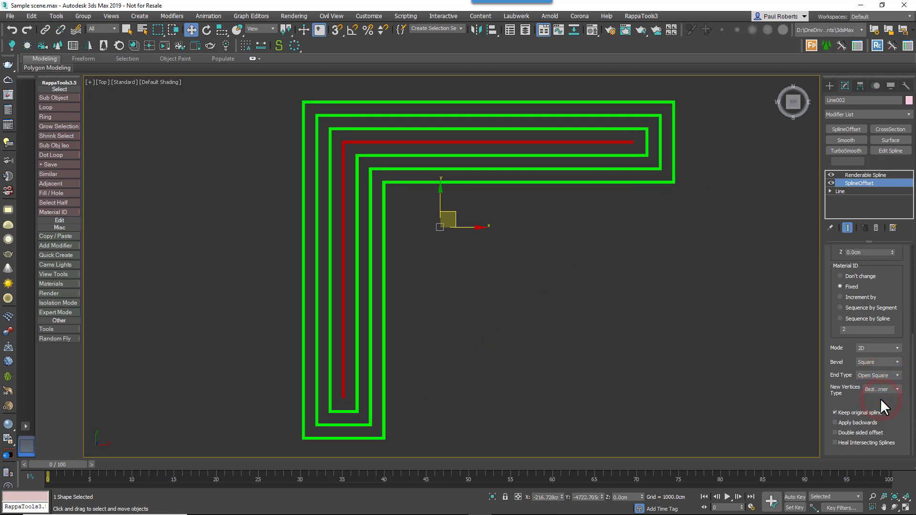
click(880, 376)
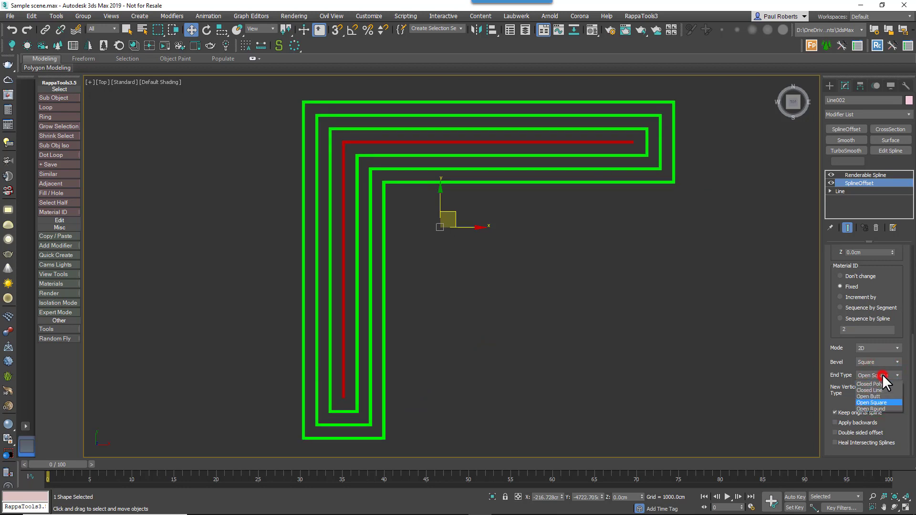
click(882, 406)
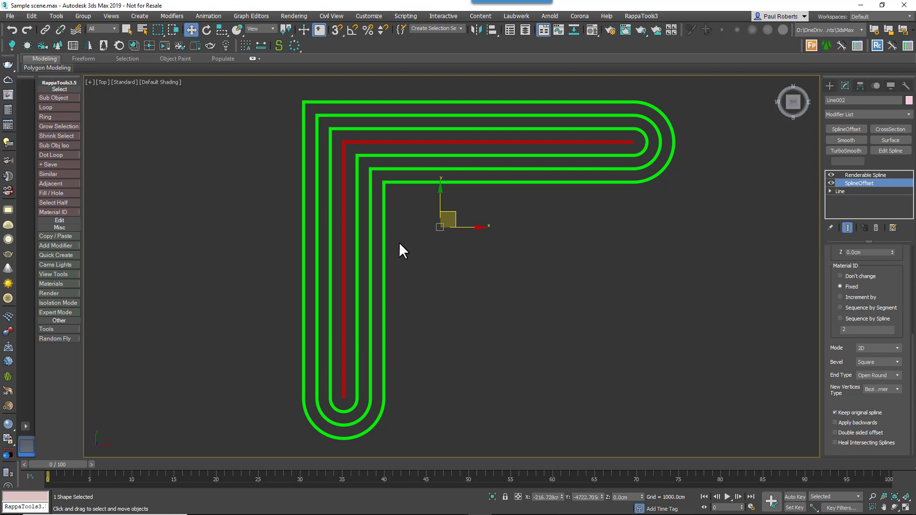
Change the Bevel of the line's offset corners to Round, followed by Chamfer.
scroll(448, 243, up, 4)
middle_drag(449, 241, 429, 225)
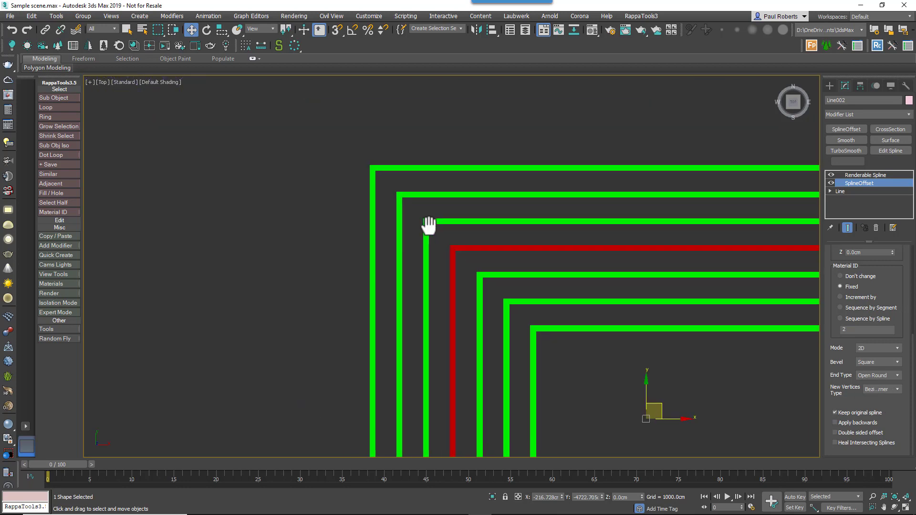
click(889, 361)
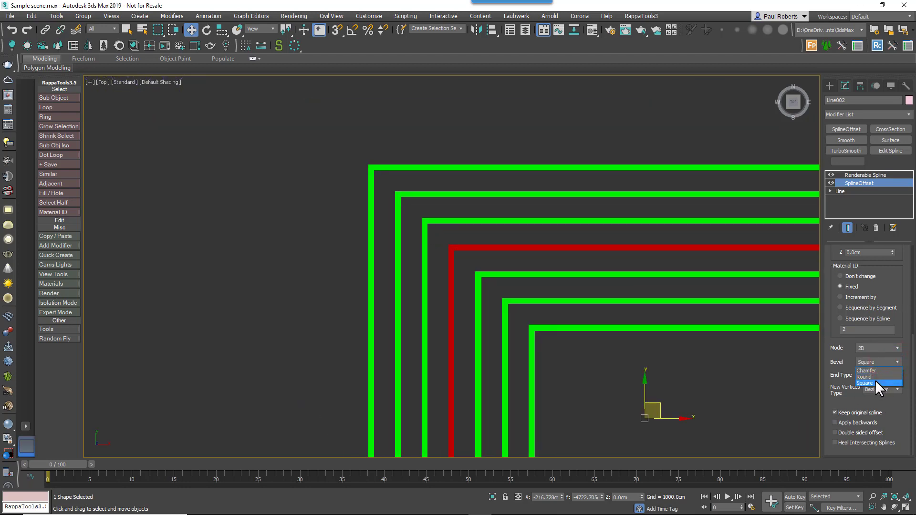
click(873, 377)
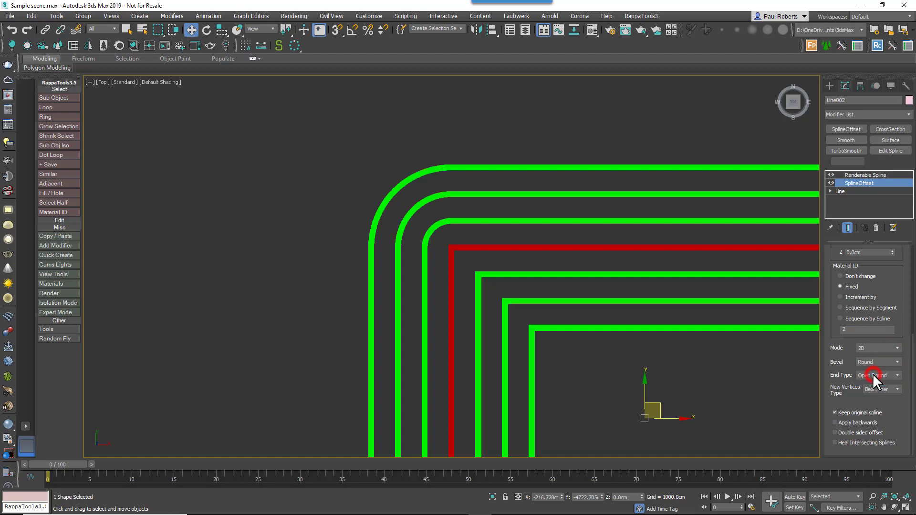
click(871, 361)
click(871, 371)
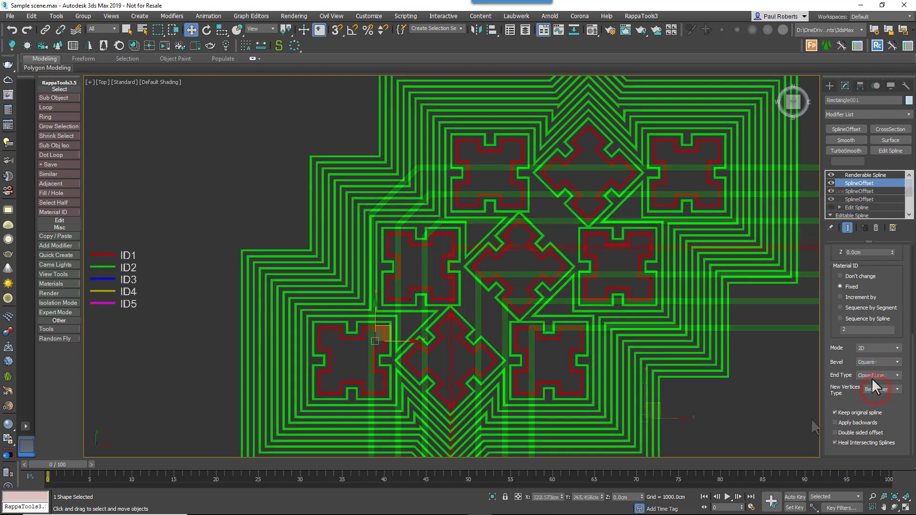
Set the rectangle's SplineOffset End Type to Closed Polygon and turn off Heal Intersecting Splines.
click(873, 383)
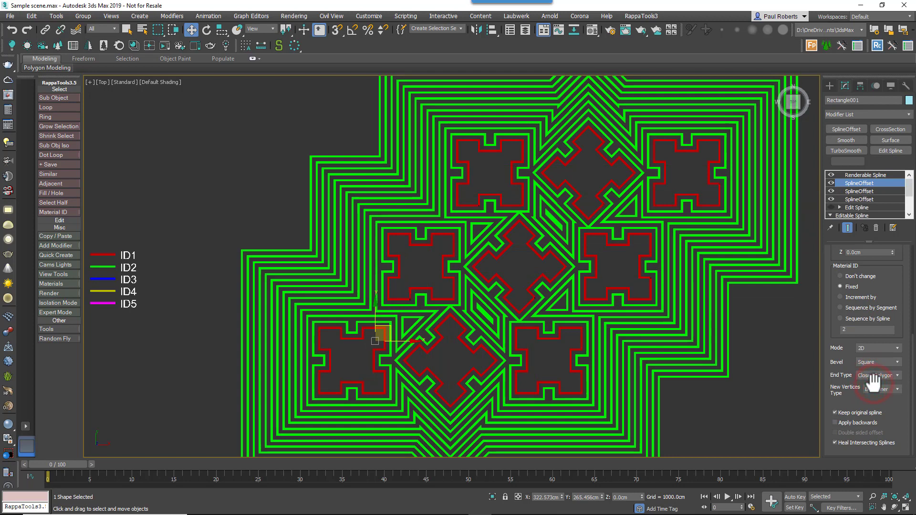
middle_drag(603, 359, 595, 342)
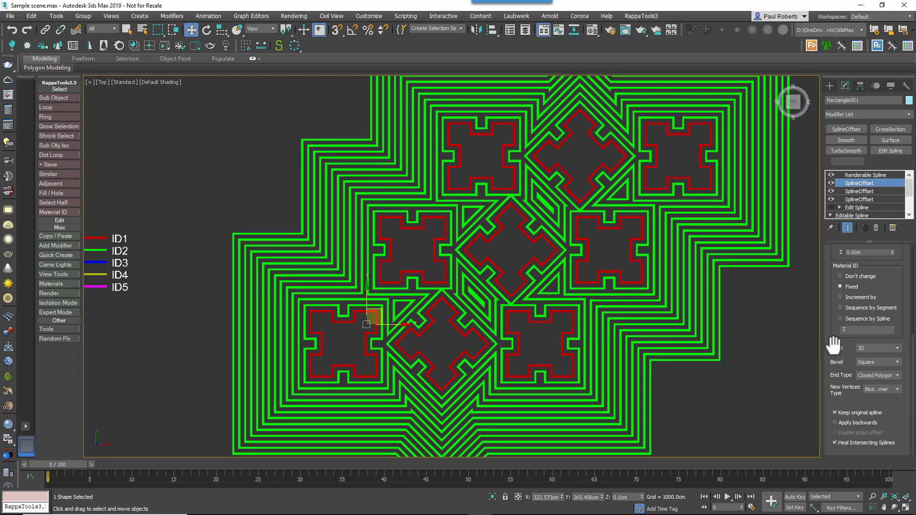
click(855, 442)
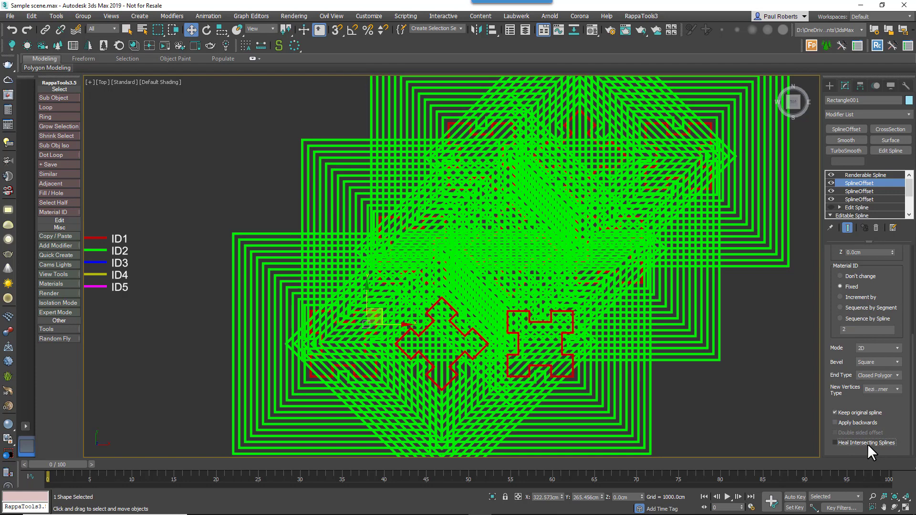
middle_drag(705, 413, 686, 396)
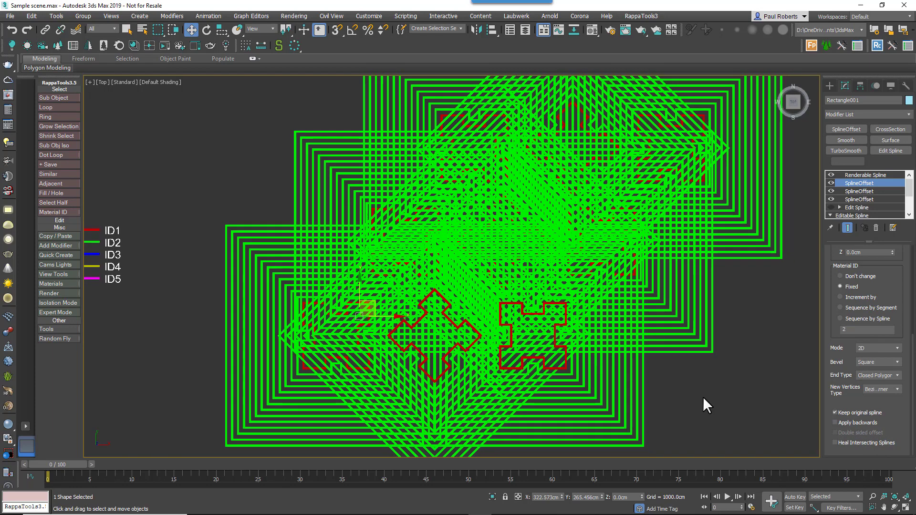
Turn on Heal Intersecting Splines for the rectangle's SplineOffset and set its End Type to Closed Line.
click(835, 443)
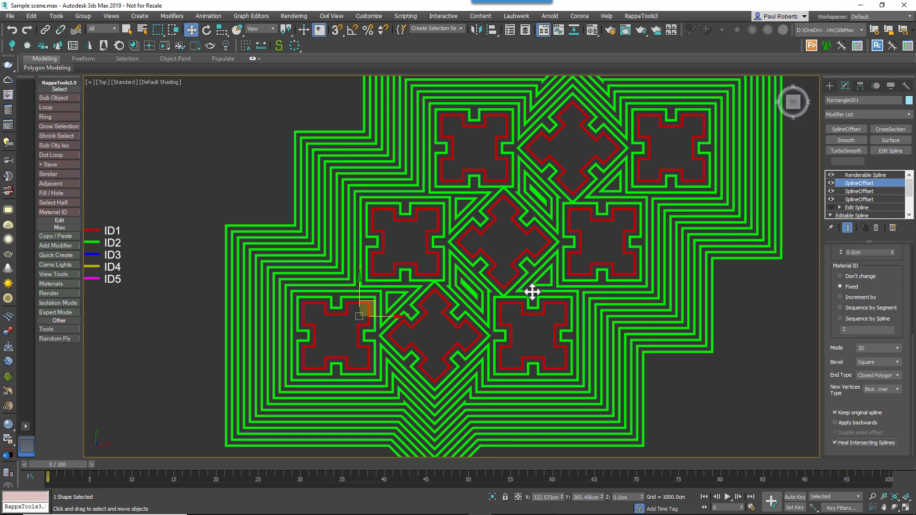
middle_drag(532, 292, 533, 292)
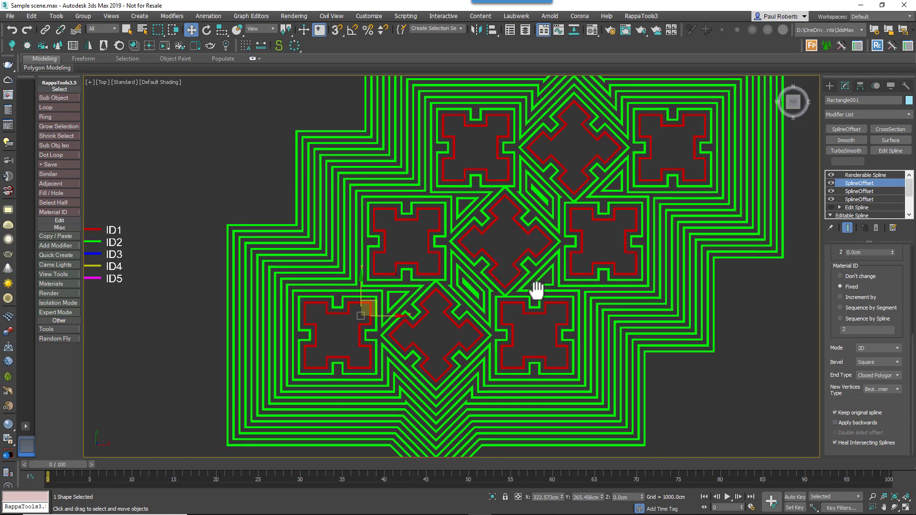
click(870, 376)
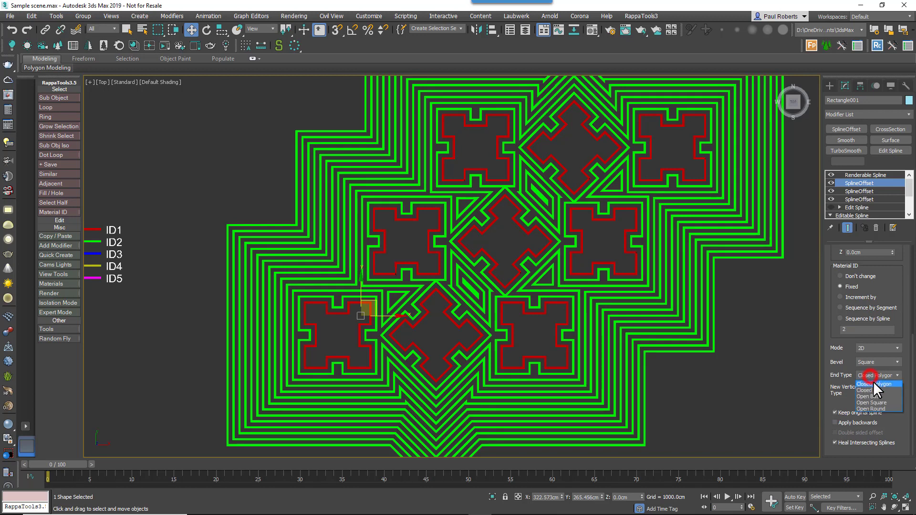
click(874, 389)
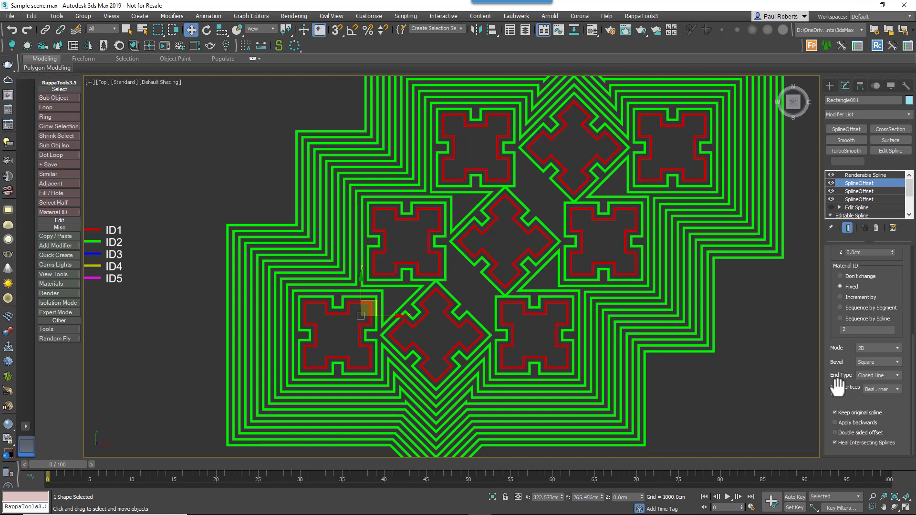
Switch the rectangle's End Type back to Closed Polygon.
click(885, 374)
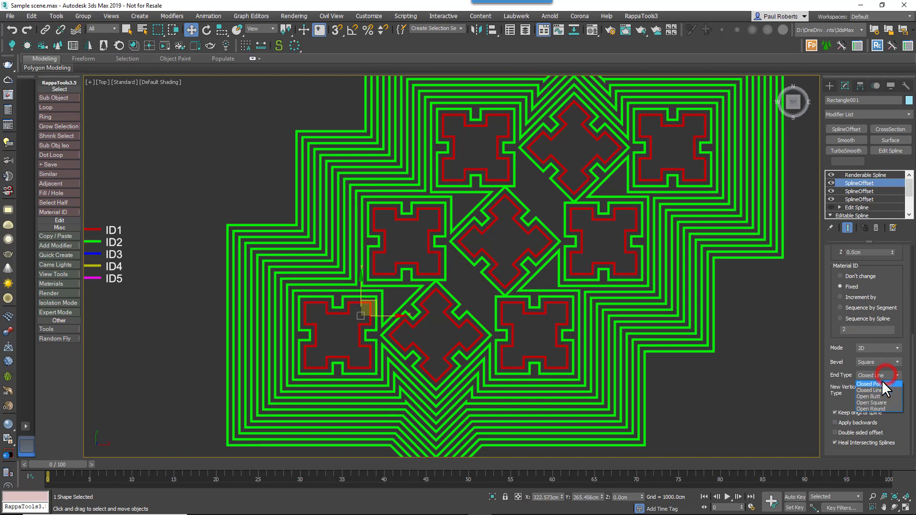
click(881, 381)
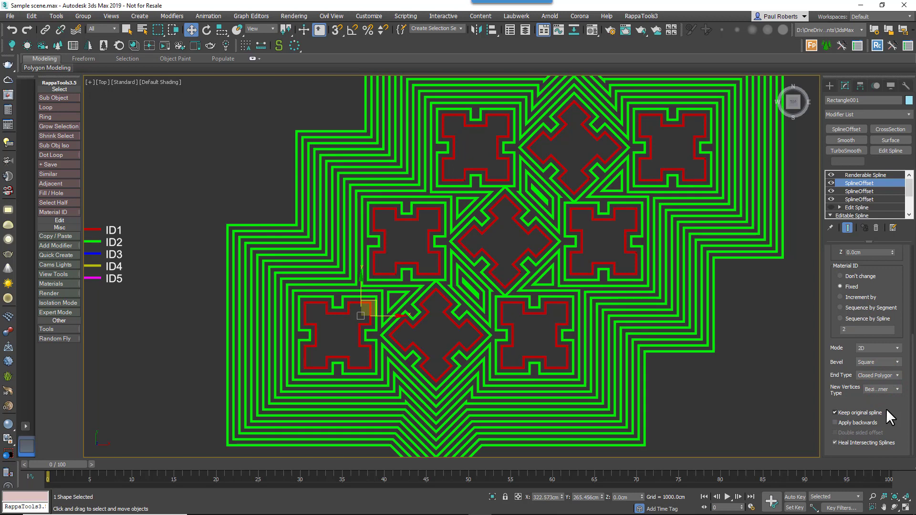
click(835, 422)
Set the rectangle's End Type to Closed Line again and turn on Double sided offset.
click(885, 374)
click(878, 388)
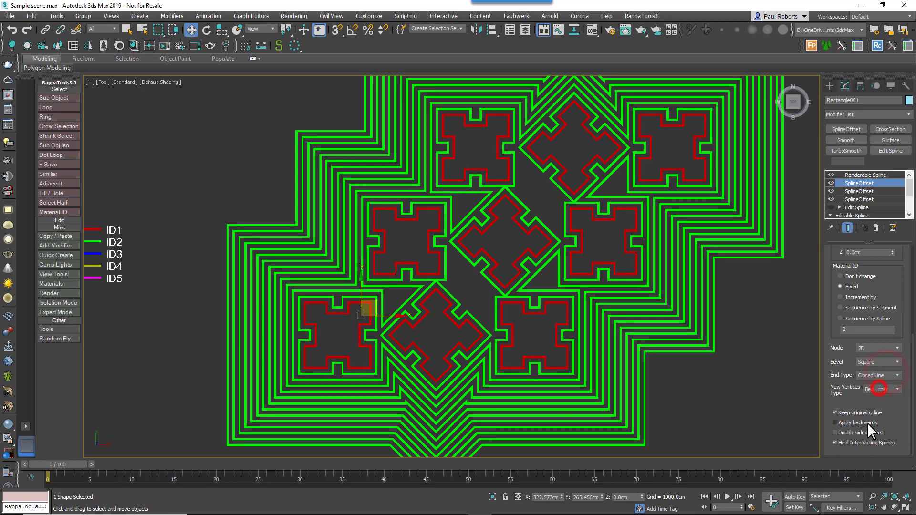
click(865, 431)
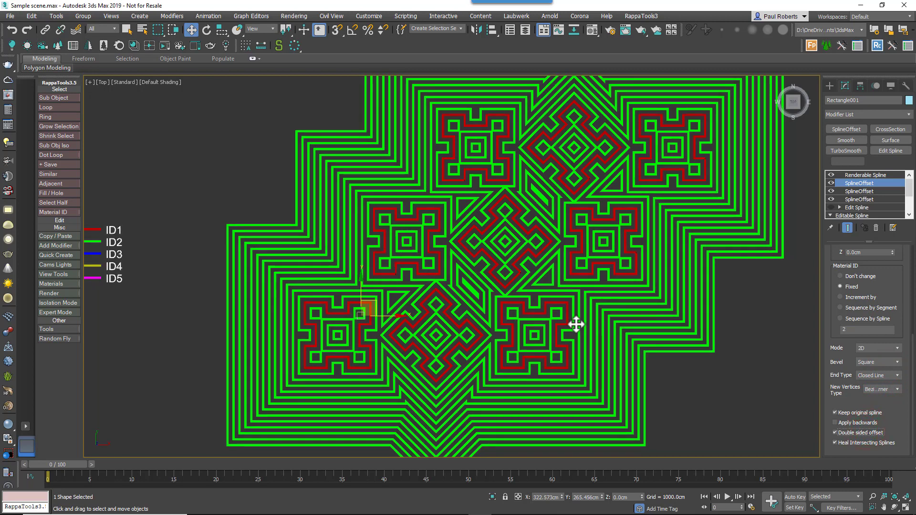
middle_drag(591, 321, 609, 329)
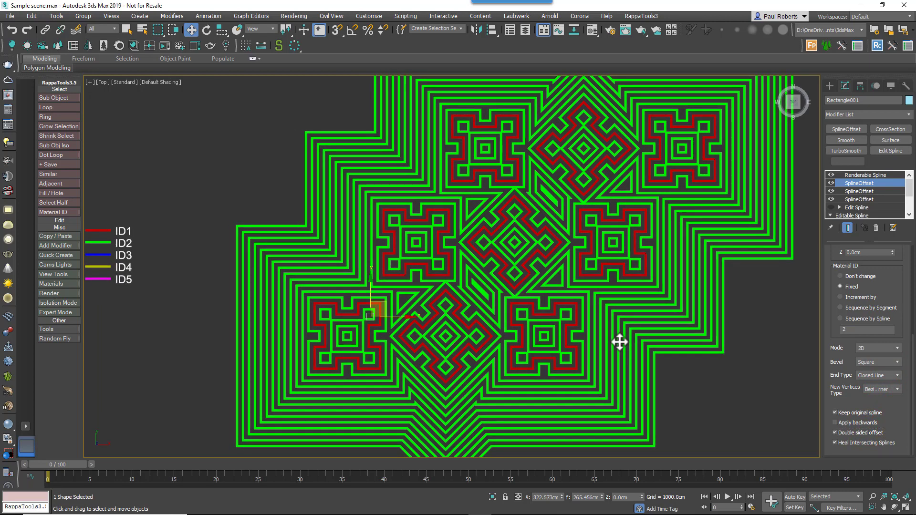
Disable the two lower SplineOffset modifiers on the rectangle and enable the Edit Spline modifier beneath them.
click(828, 197)
click(829, 190)
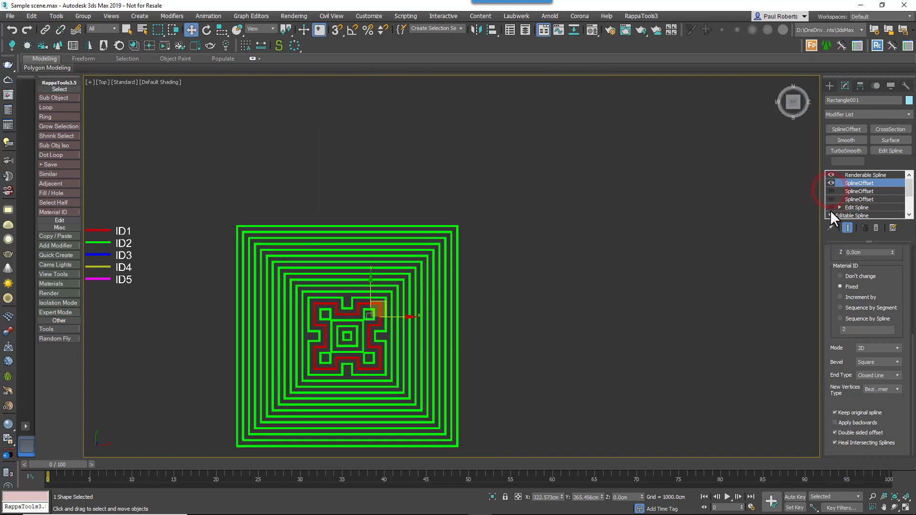
click(831, 208)
middle_drag(341, 374, 499, 270)
scroll(496, 267, up, 5)
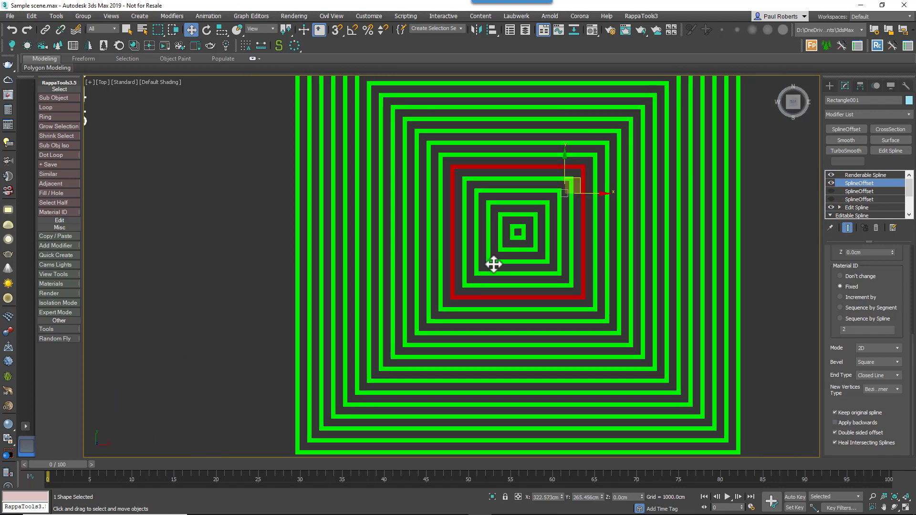
scroll(493, 264, down, 3)
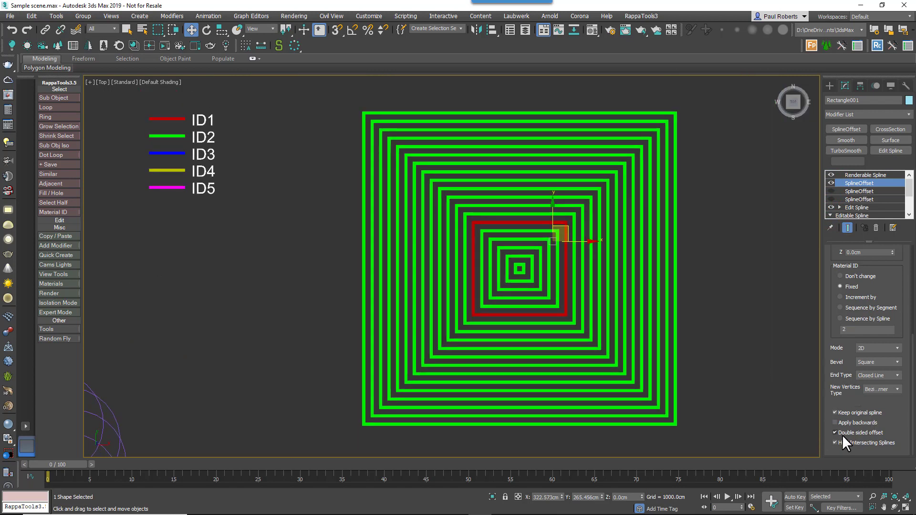
Turn off Double sided offset for the rectangle and set the spacing Distance to 95 cm.
click(844, 433)
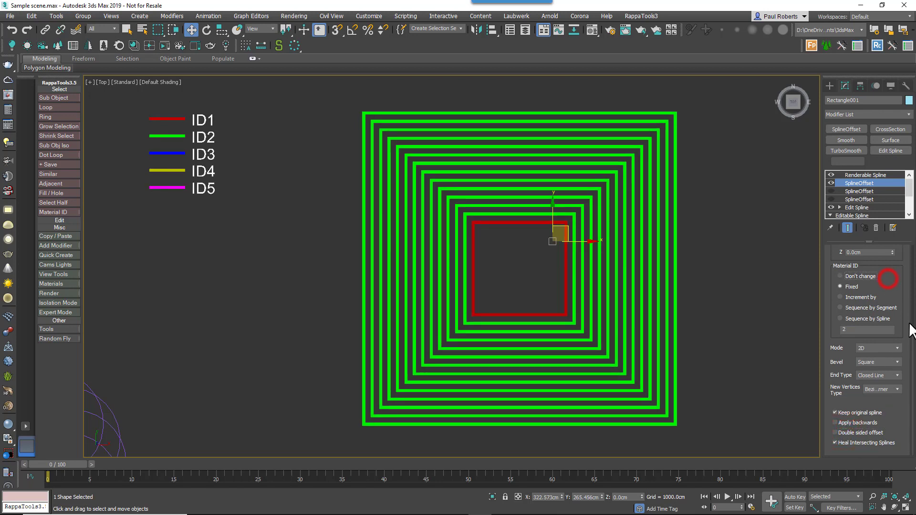
scroll(903, 279, up, 5)
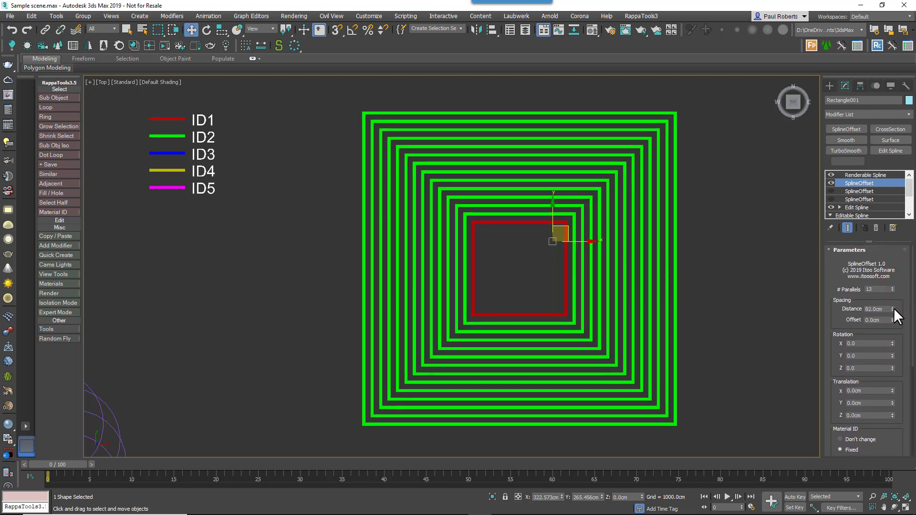
mouse_move(892, 309)
mouse_down()
mouse_move(902, 363)
mouse_move(905, 320)
mouse_up()
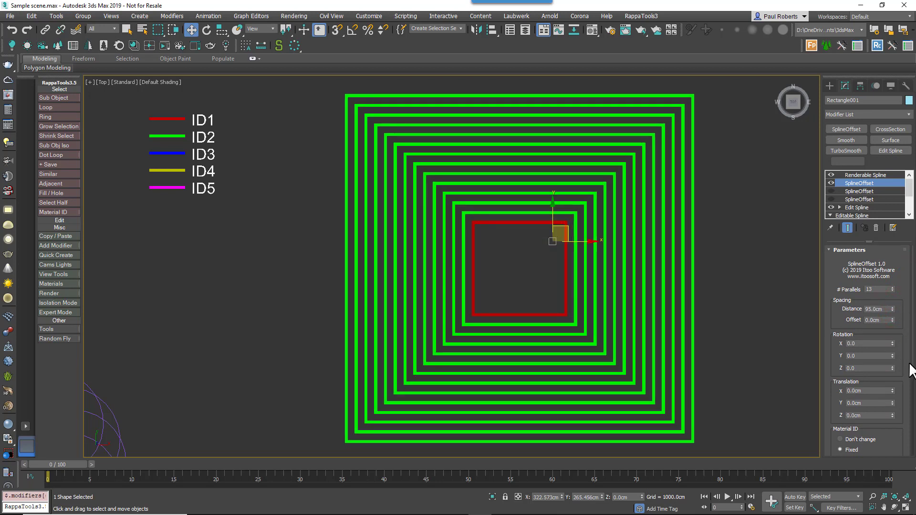
drag(910, 382, 895, 396)
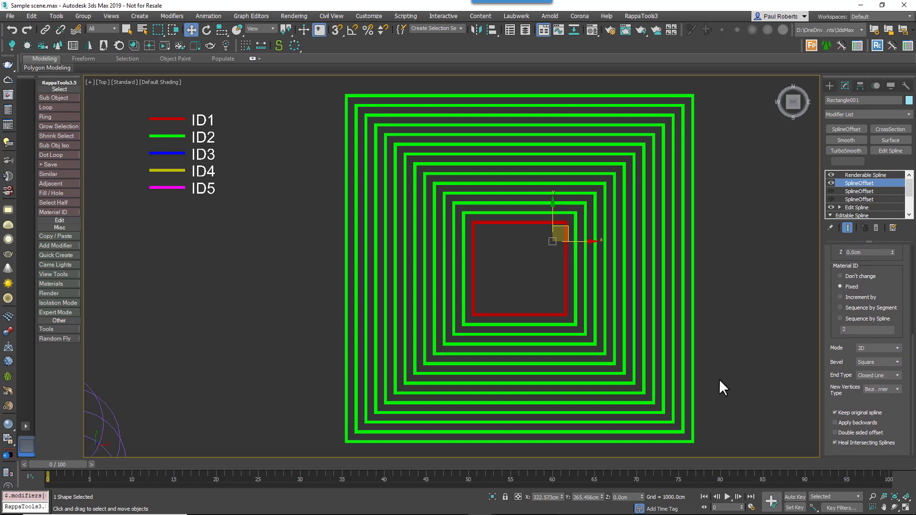
Show the rectangle splines in the perspective view and set the SplineOffset Mode to 3D.
key(p)
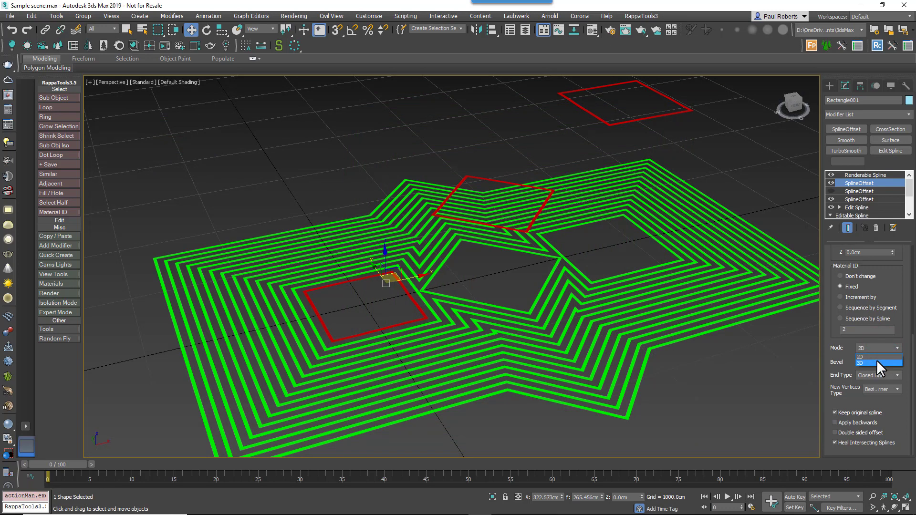
click(876, 362)
scroll(883, 286, up, 5)
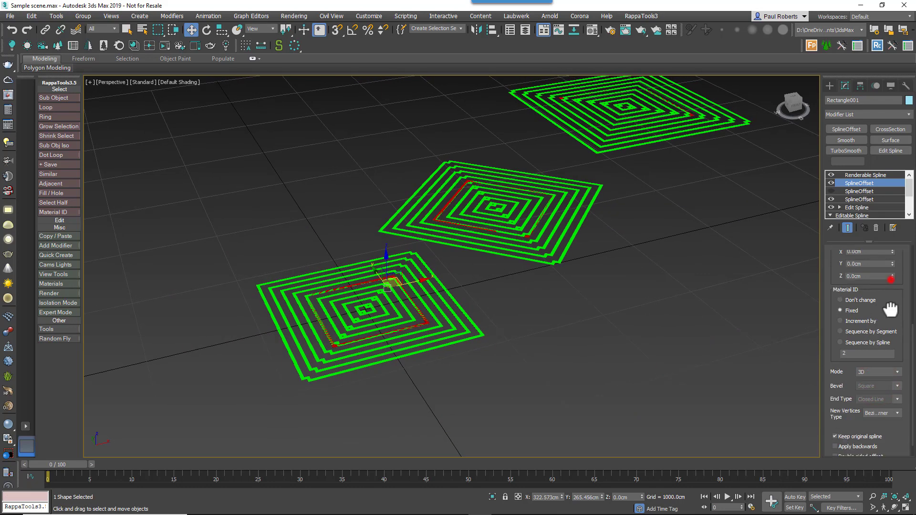
drag(891, 298, 899, 357)
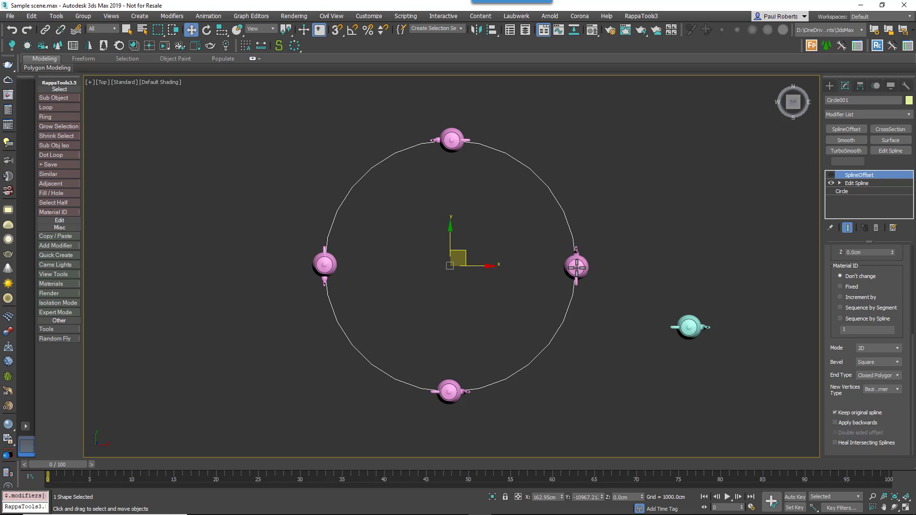
Inspect the RailClone style in the Style Editor, checking the teapot segment and the generator's Corner Vertex Type rule.
click(833, 271)
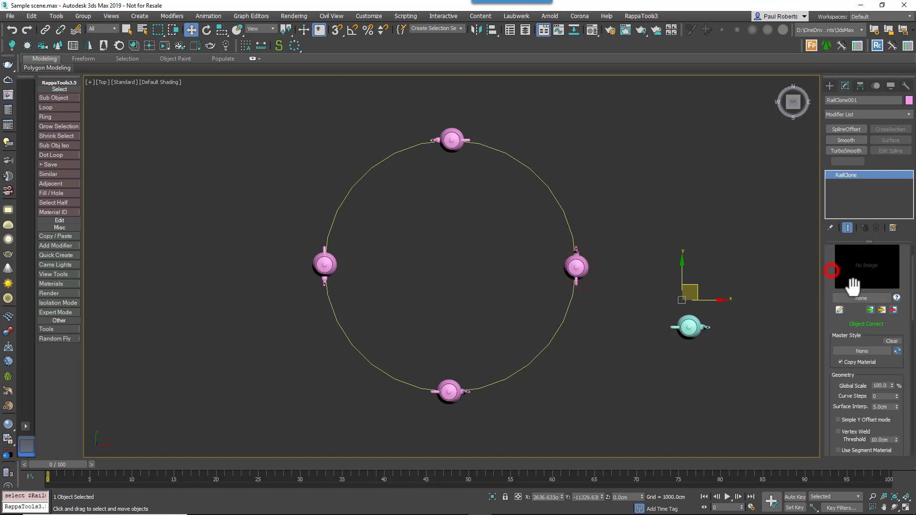
click(839, 309)
click(397, 136)
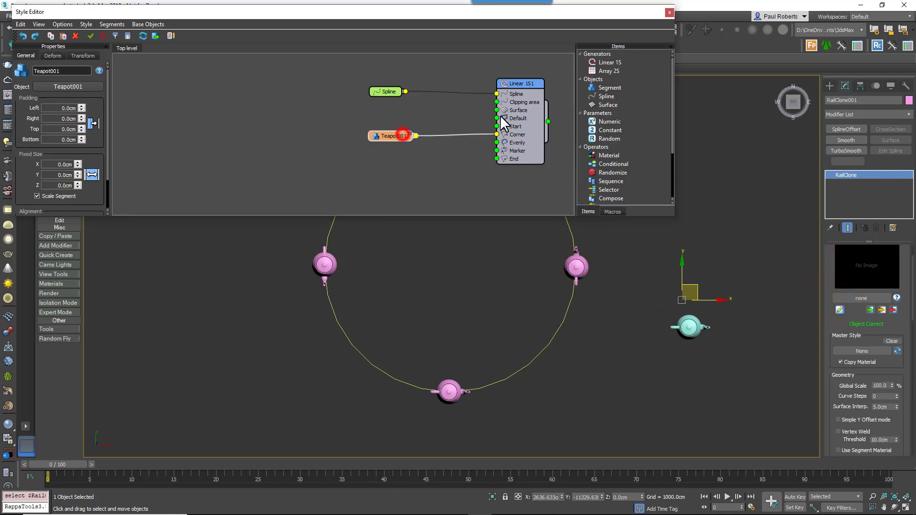
click(517, 110)
click(50, 57)
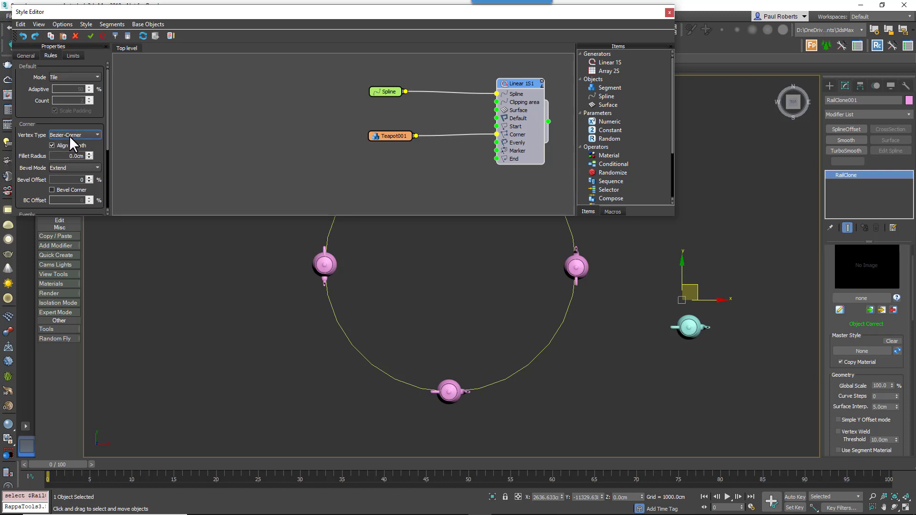
click(669, 13)
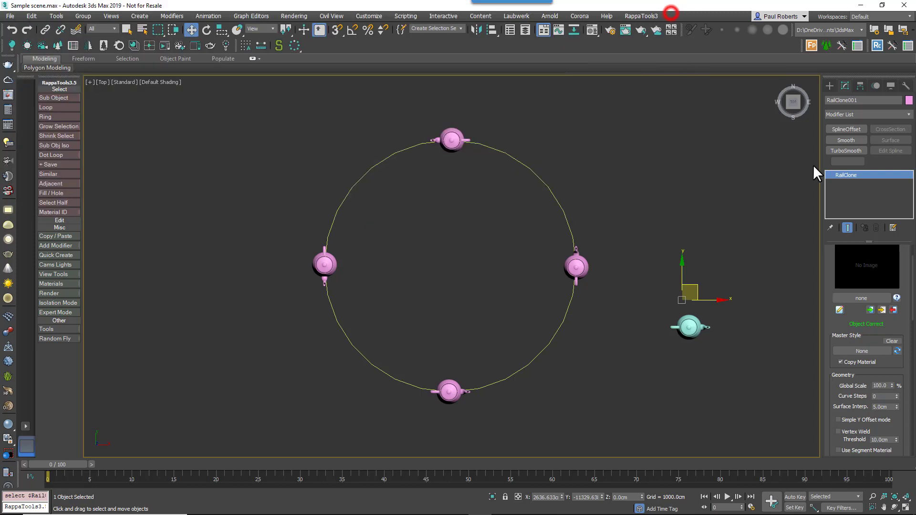
Check the vertex type of the circle's rightmost vertex at the Edit Spline vertex level.
click(562, 324)
click(838, 182)
click(852, 192)
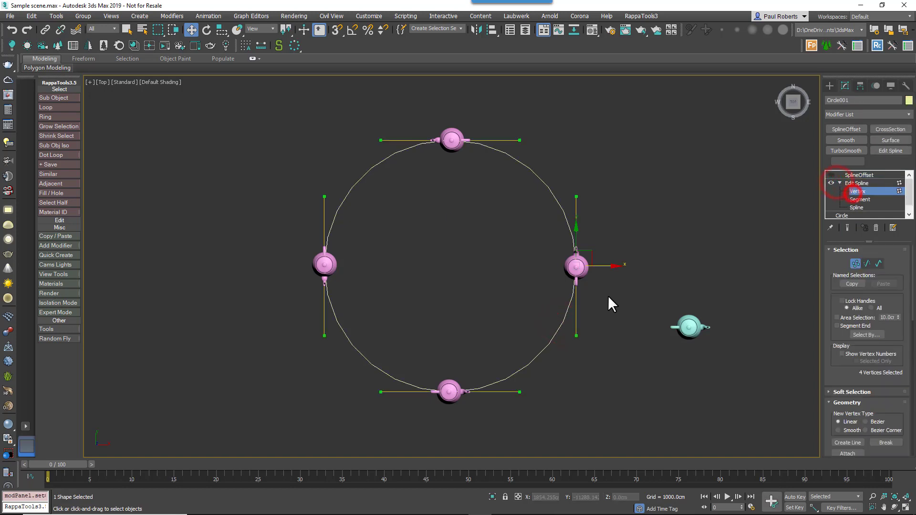
click(576, 266)
right_click(578, 275)
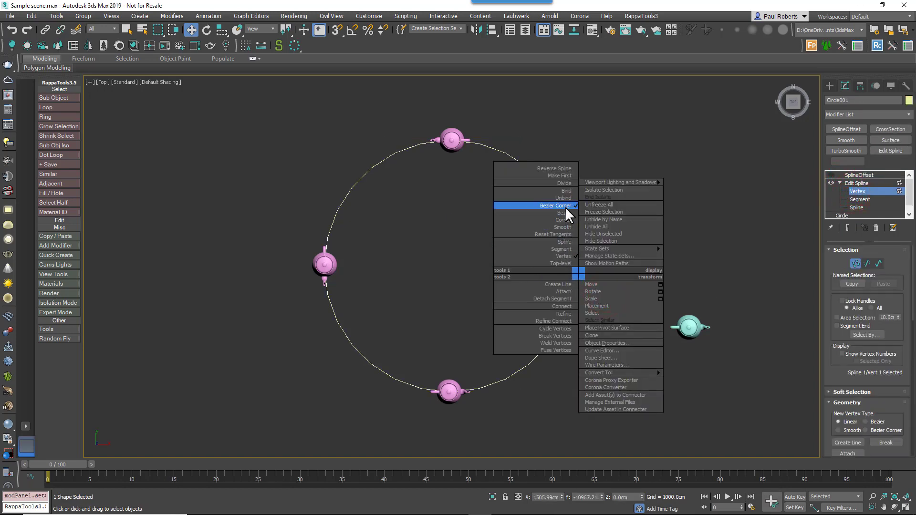
click(700, 217)
click(874, 189)
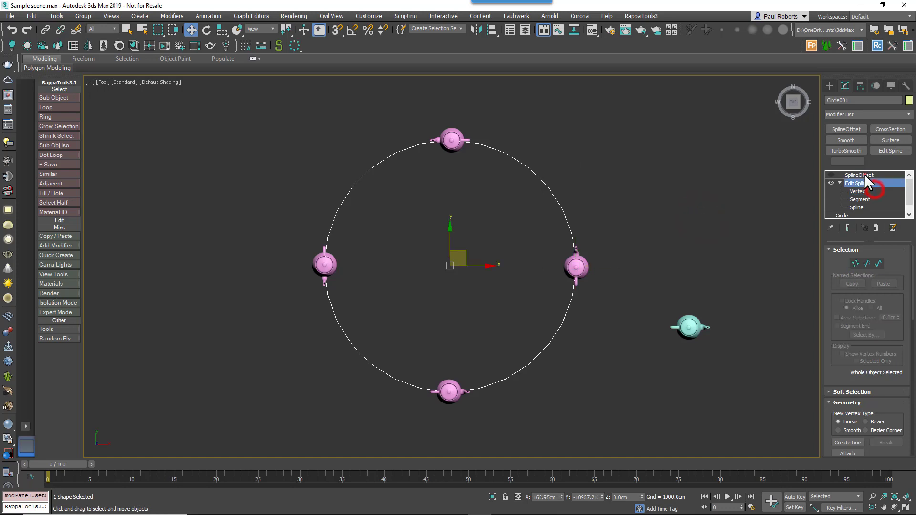
Enable the circle's SplineOffset modifier and set its New Vertices Type to Bezier.
click(863, 175)
click(831, 174)
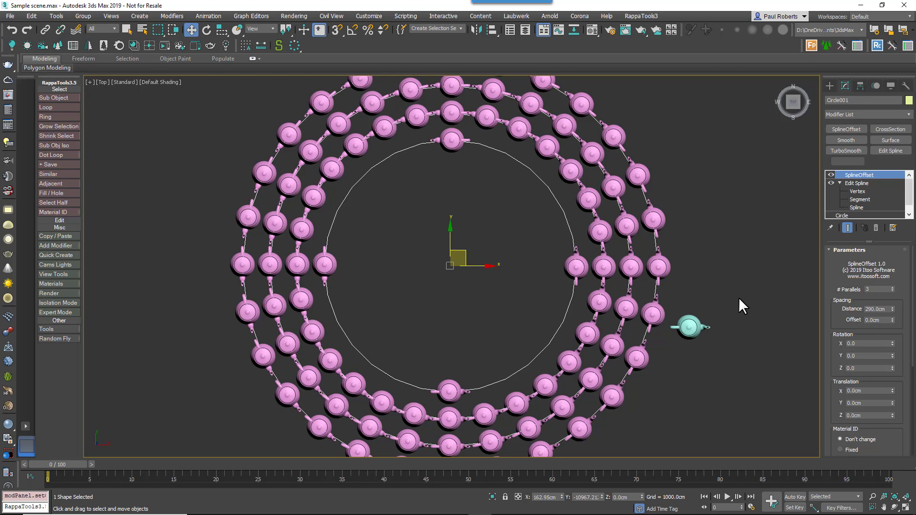
scroll(738, 297, down, 3)
middle_drag(738, 297, 744, 277)
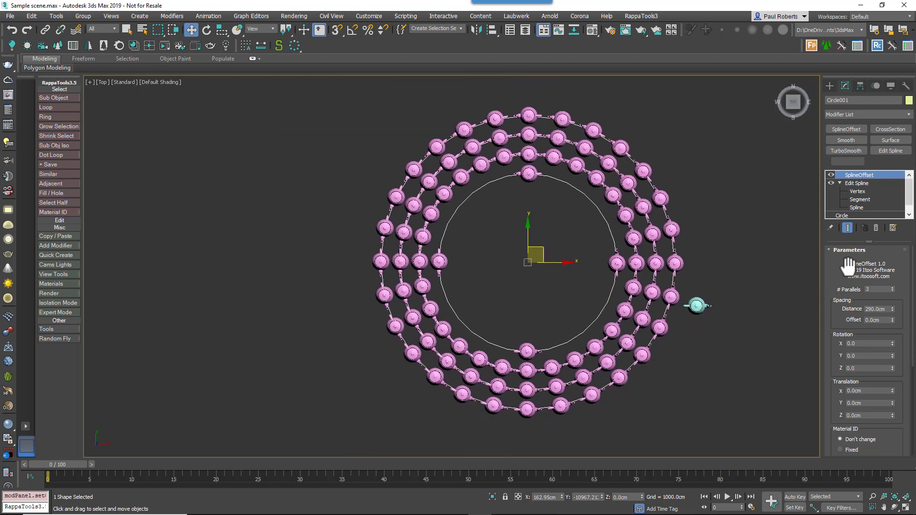
scroll(849, 282, down, 5)
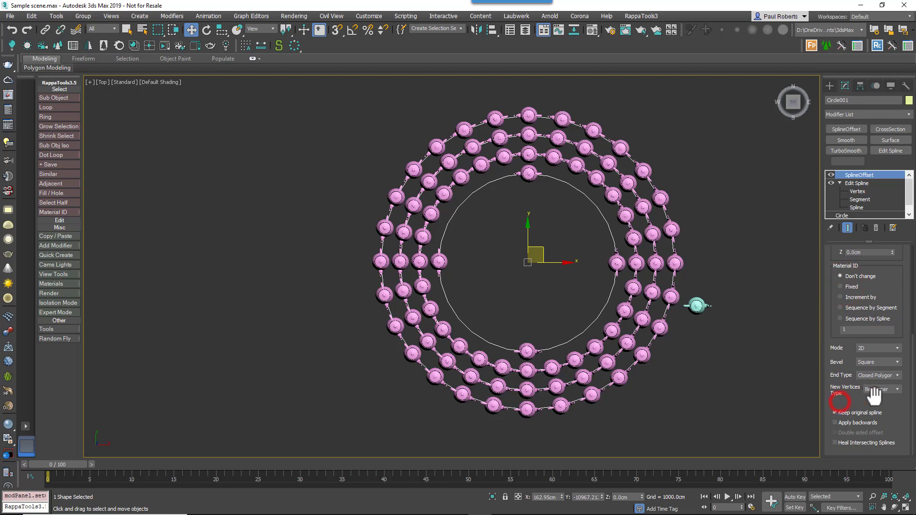
click(889, 390)
click(887, 403)
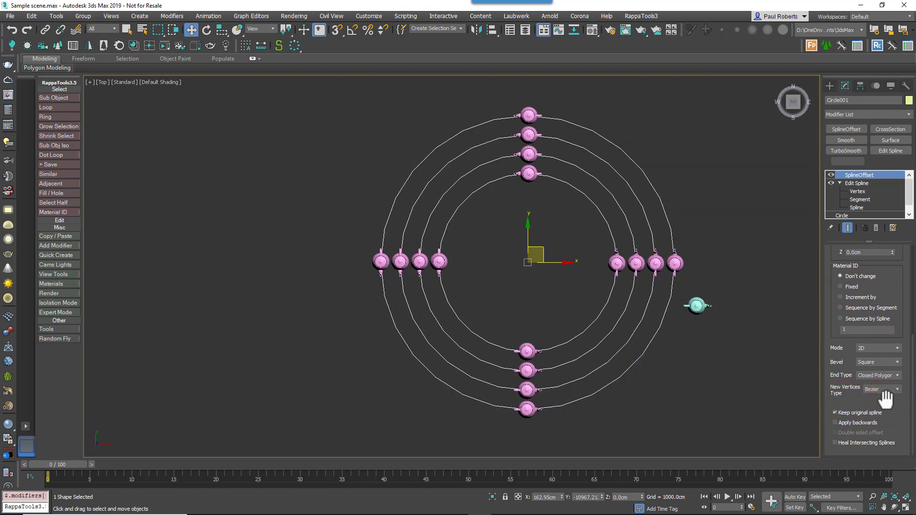
Set the circle's offset spacing Distance to 388.6 cm and raise the number of parallels to 8.
scroll(833, 260, up, 5)
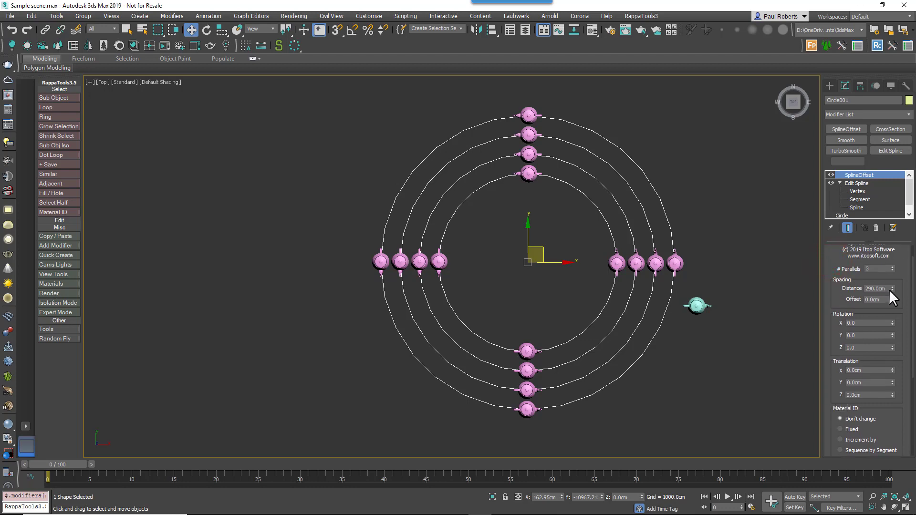
drag(892, 288, 891, 272)
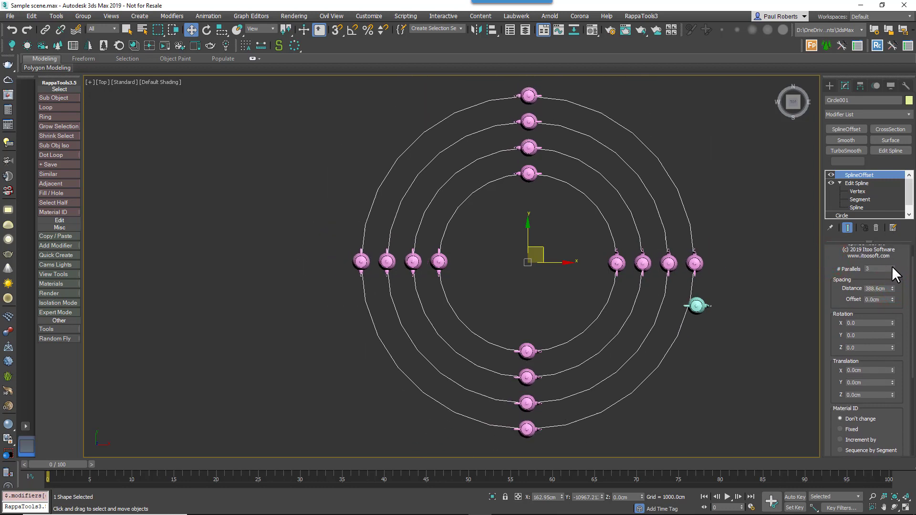
click(892, 267)
click(892, 267)
click(892, 267)
click(892, 267)
click(891, 267)
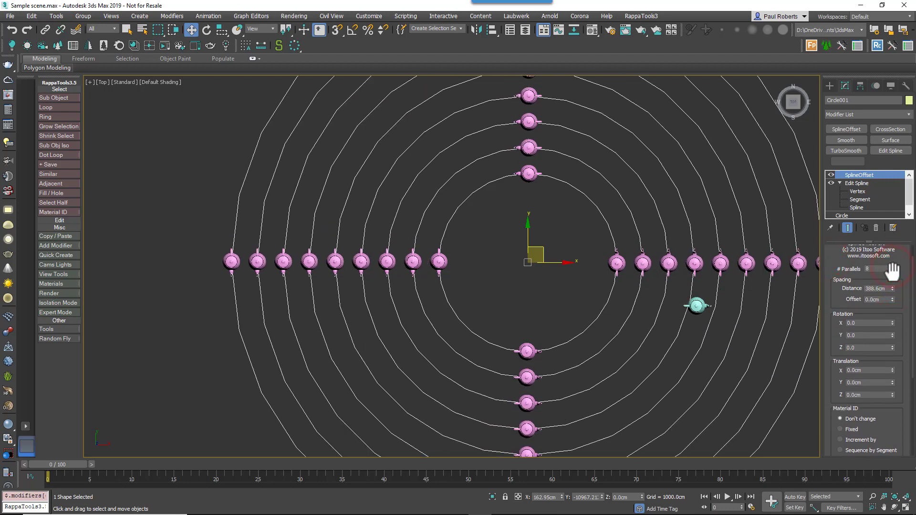
Lower the number of parallels on the circle's SplineOffset.
click(891, 270)
click(892, 271)
click(891, 270)
click(892, 271)
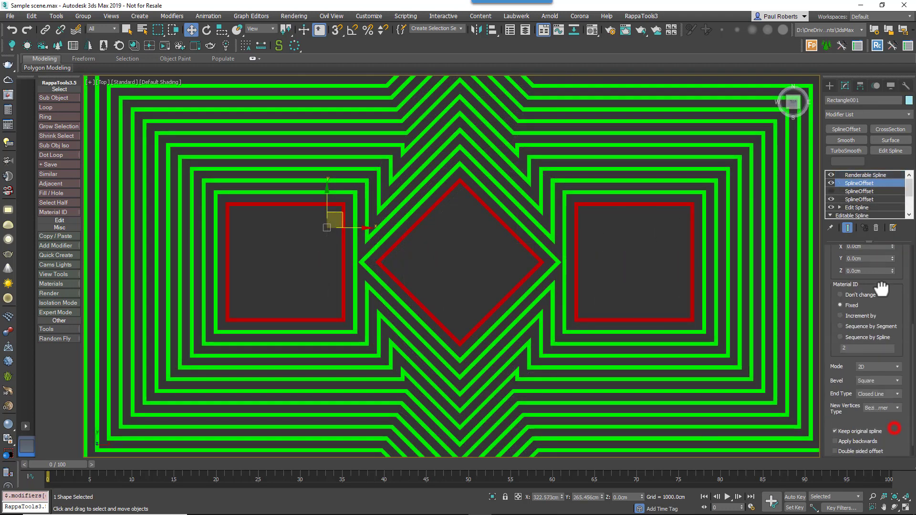
scroll(882, 289, down, 1)
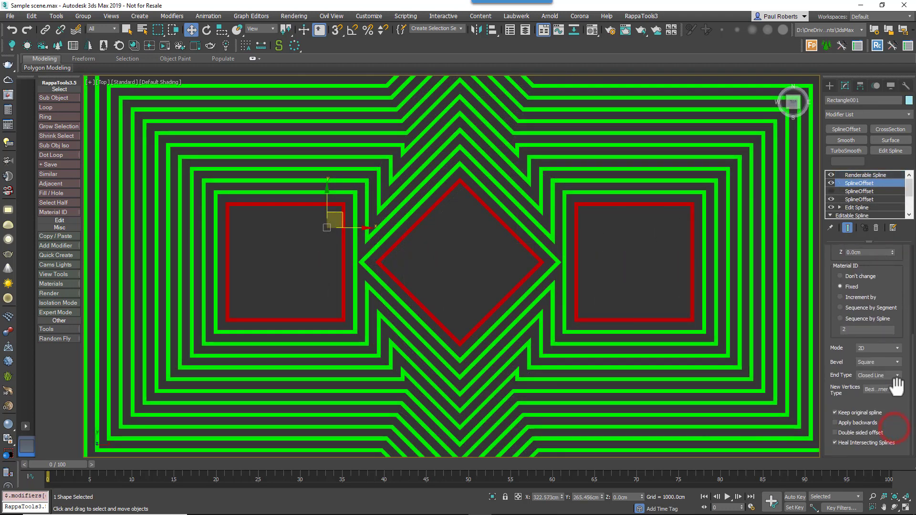
Toggle Keep original spline off and back on for the rectangle shape's SplineOffset to compare the result.
click(864, 413)
click(865, 413)
click(866, 413)
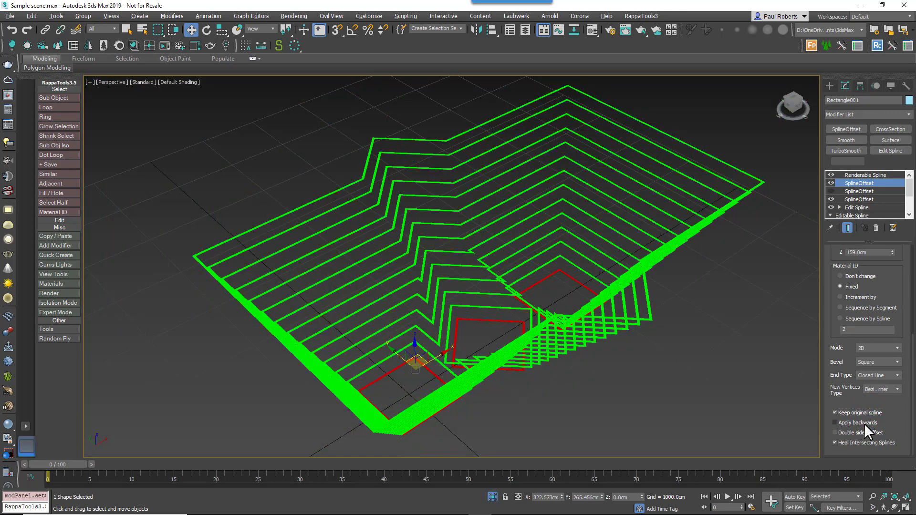
Turn Apply backwards on and back off for the Z-raised spline offsets to compare both stacking directions in perspective.
click(863, 423)
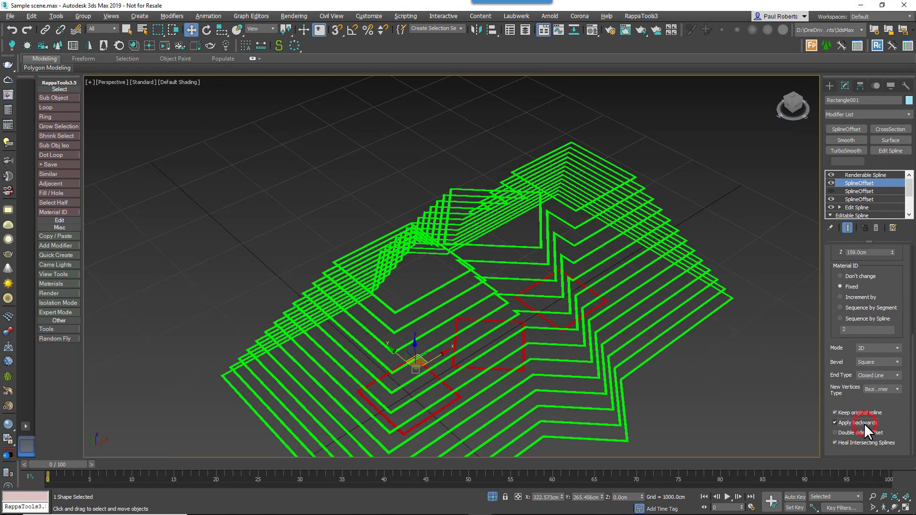
middle_drag(561, 364, 574, 303)
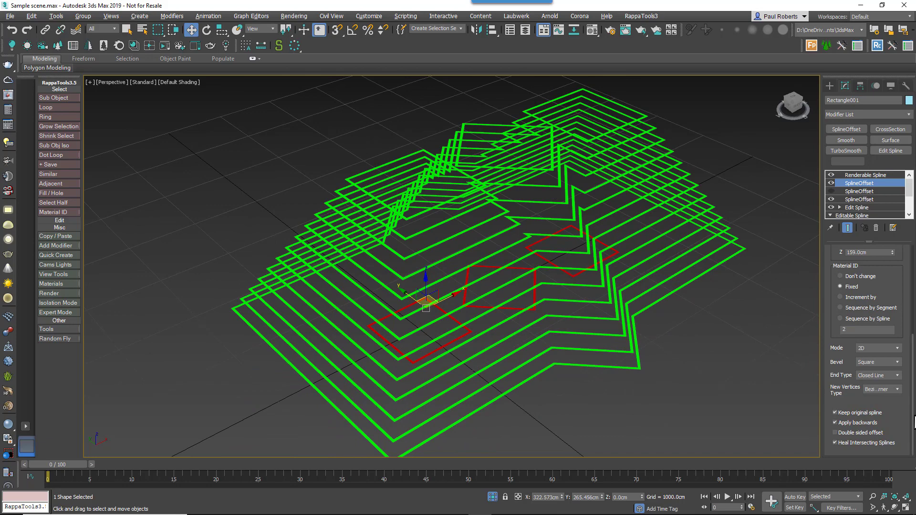
click(863, 423)
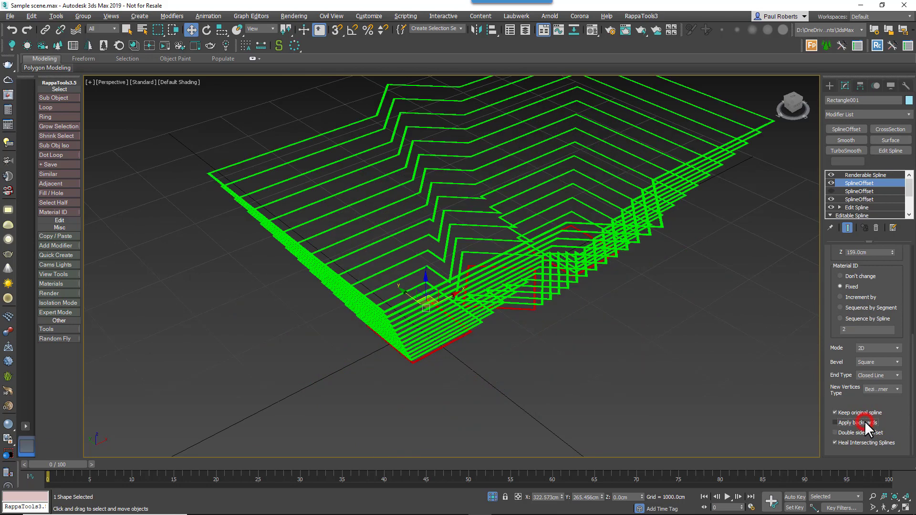
middle_drag(625, 306, 617, 359)
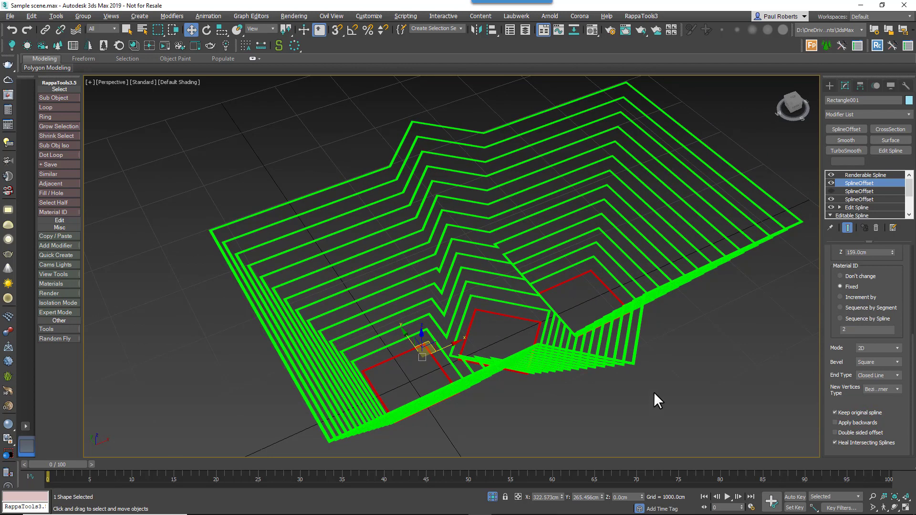
alt+middle_drag(656, 398, 625, 390)
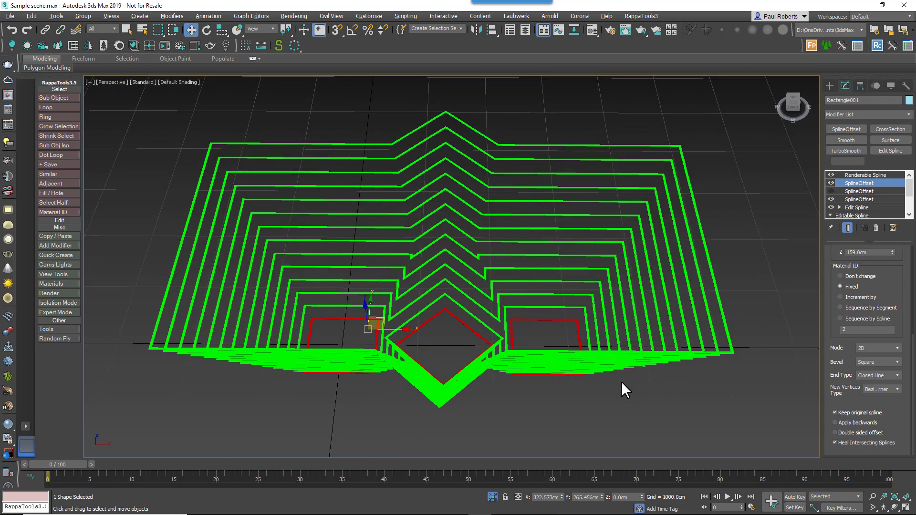